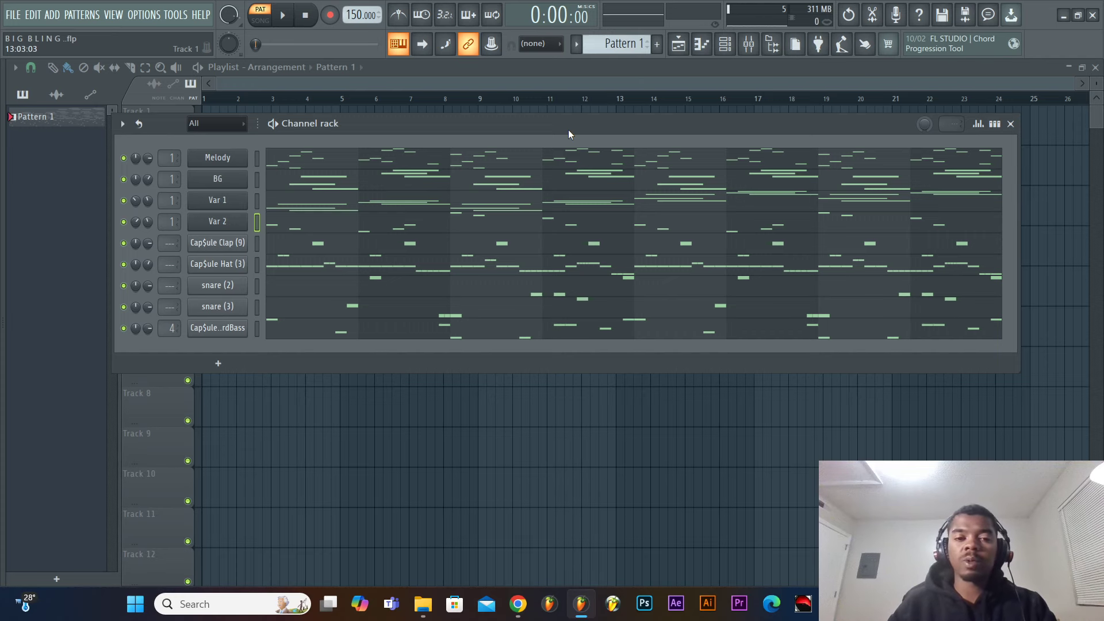
{"action": "left_click_drag", "start_coordinate": [569, 130], "coordinate": [603, 117]}
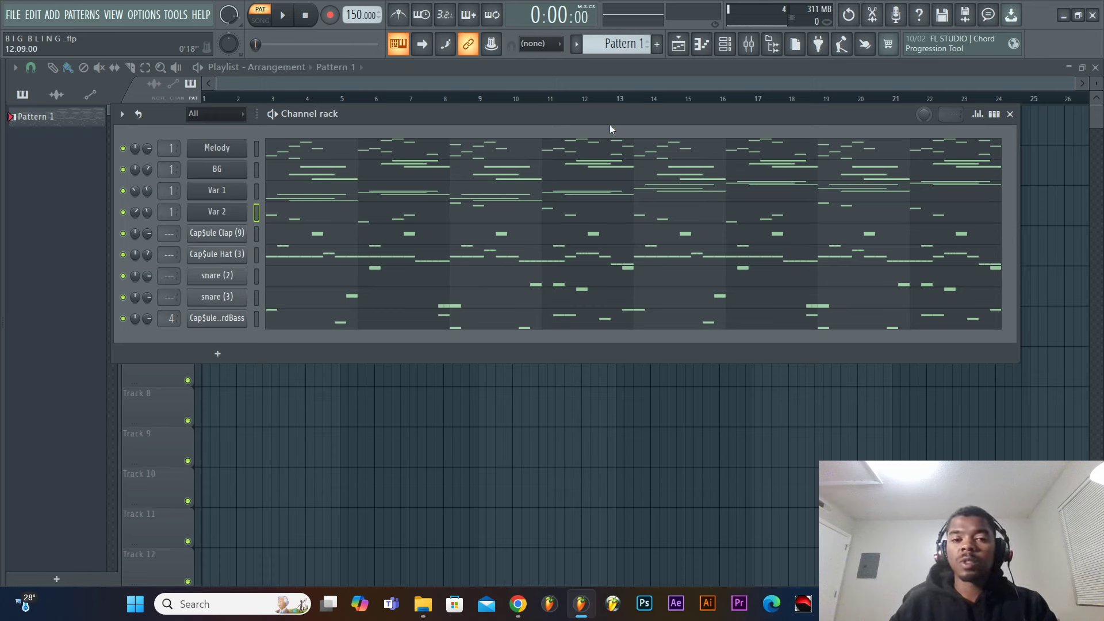
{"action": "left_click_drag", "start_coordinate": [419, 126], "coordinate": [441, 122]}
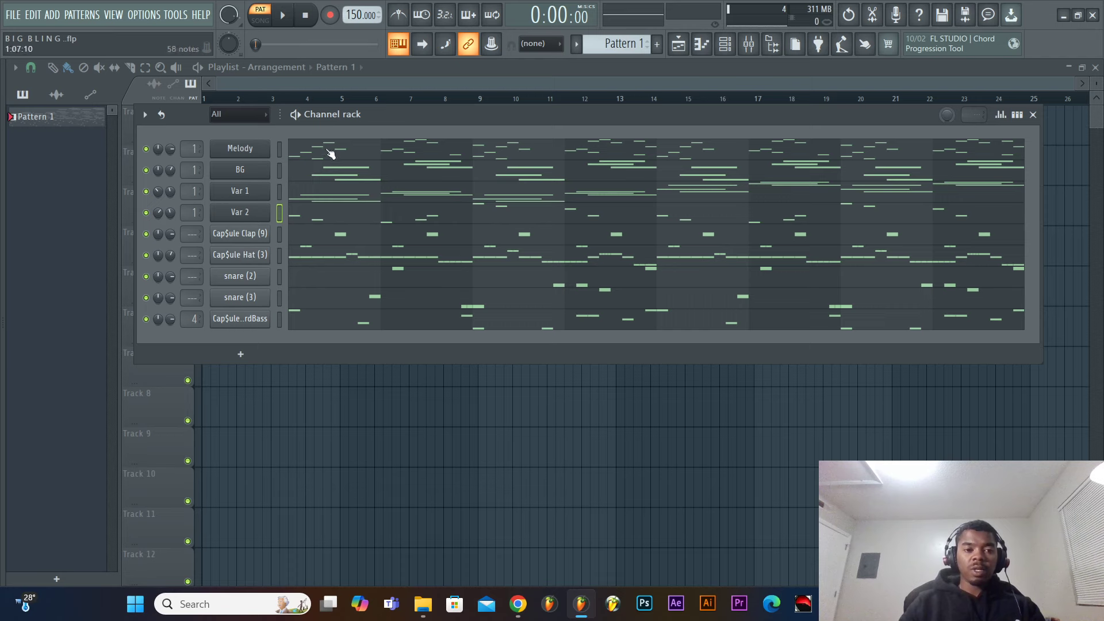
Solo the Melody channel and re-enable the other channels from BG down to Cap$ule HardBass
{"action": "right_click", "coordinate": [146, 150]}
{"action": "left_click", "coordinate": [158, 157]}
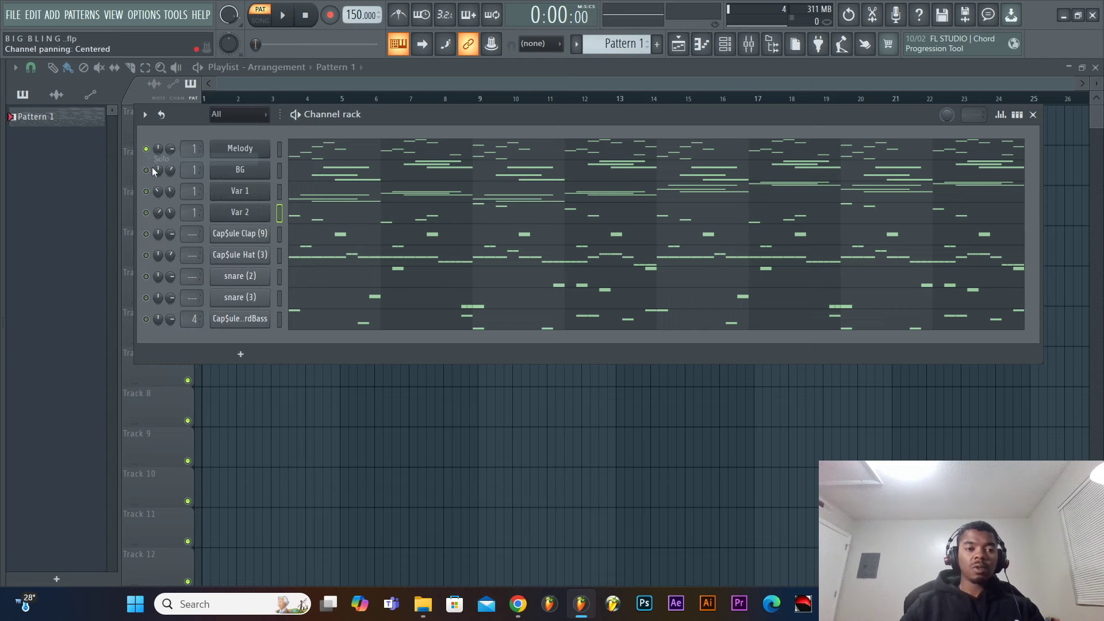
{"action": "left_click", "coordinate": [147, 190]}
{"action": "left_click", "coordinate": [148, 213]}
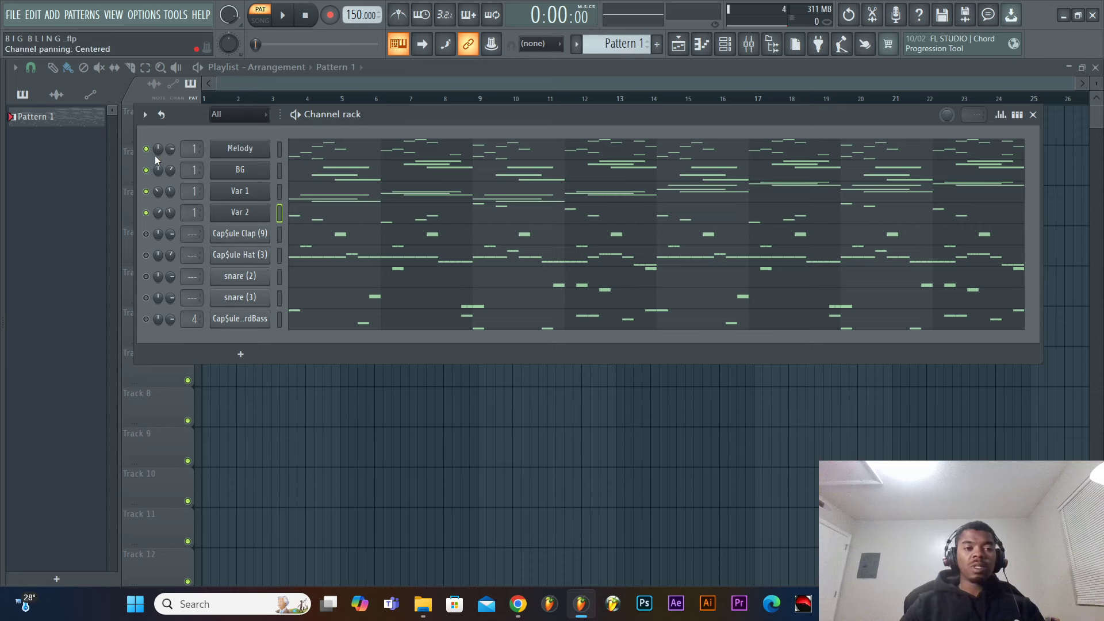
{"action": "left_click", "coordinate": [145, 234]}
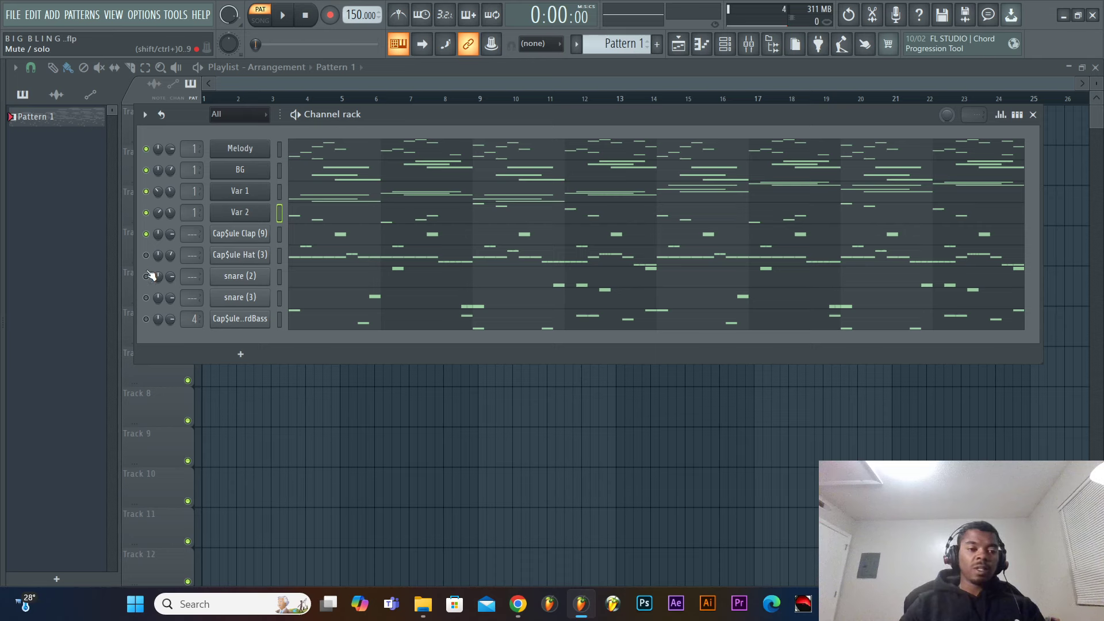
{"action": "left_click", "coordinate": [145, 256]}
{"action": "left_click", "coordinate": [145, 277]}
{"action": "left_click", "coordinate": [146, 298]}
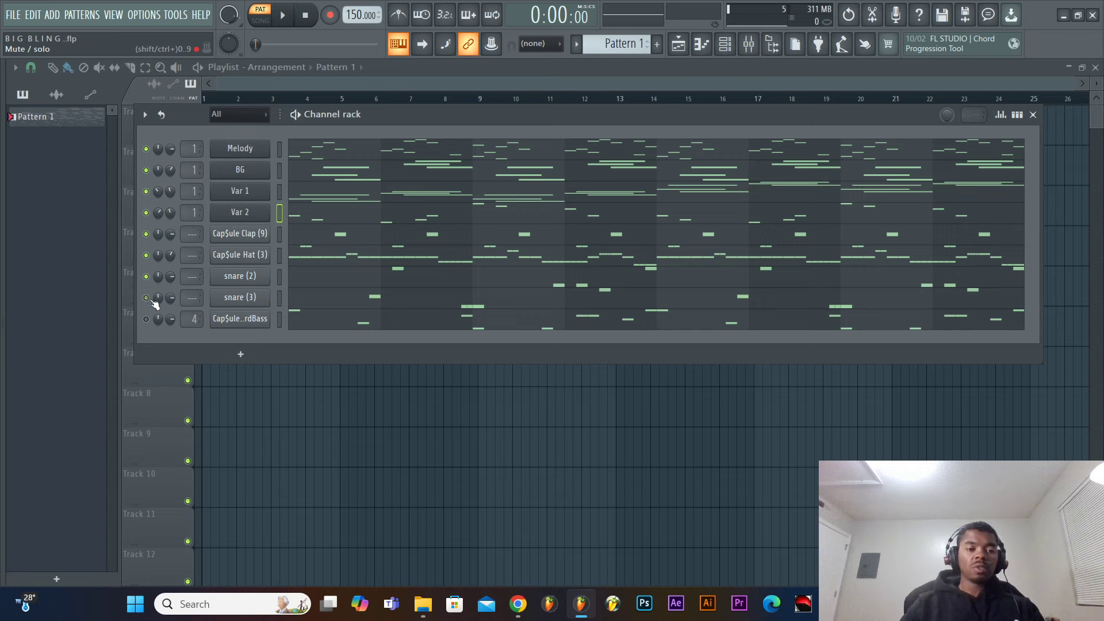
{"action": "left_click", "coordinate": [146, 319]}
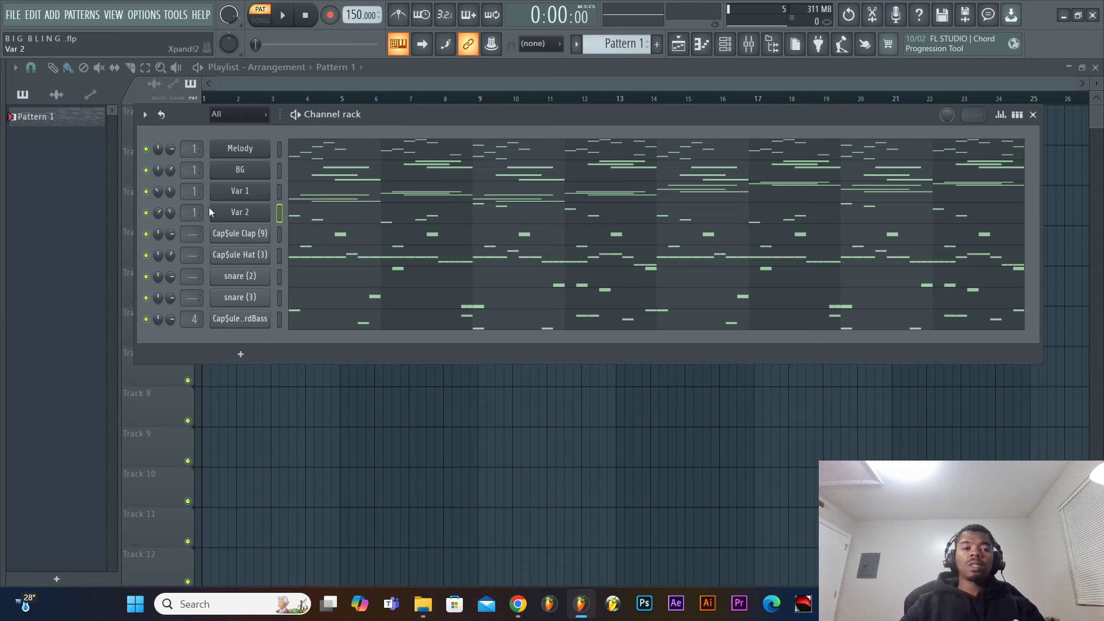
Mute the Var 2 and Var 1 channels and turn both back on
{"action": "left_click", "coordinate": [146, 213]}
{"action": "left_click", "coordinate": [146, 191]}
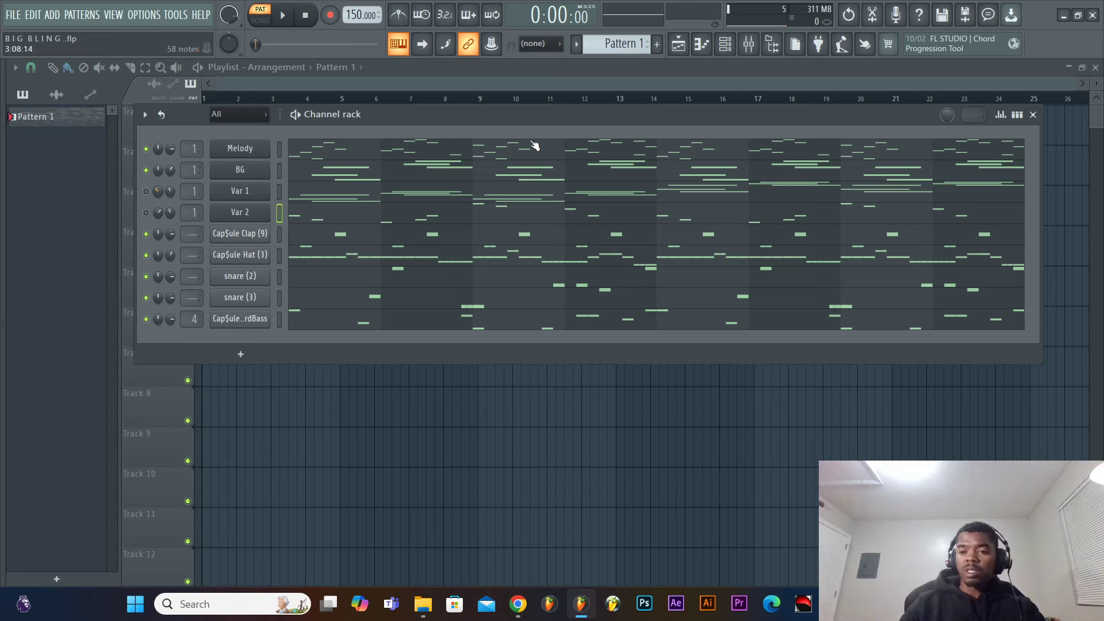
{"action": "left_click", "coordinate": [146, 191]}
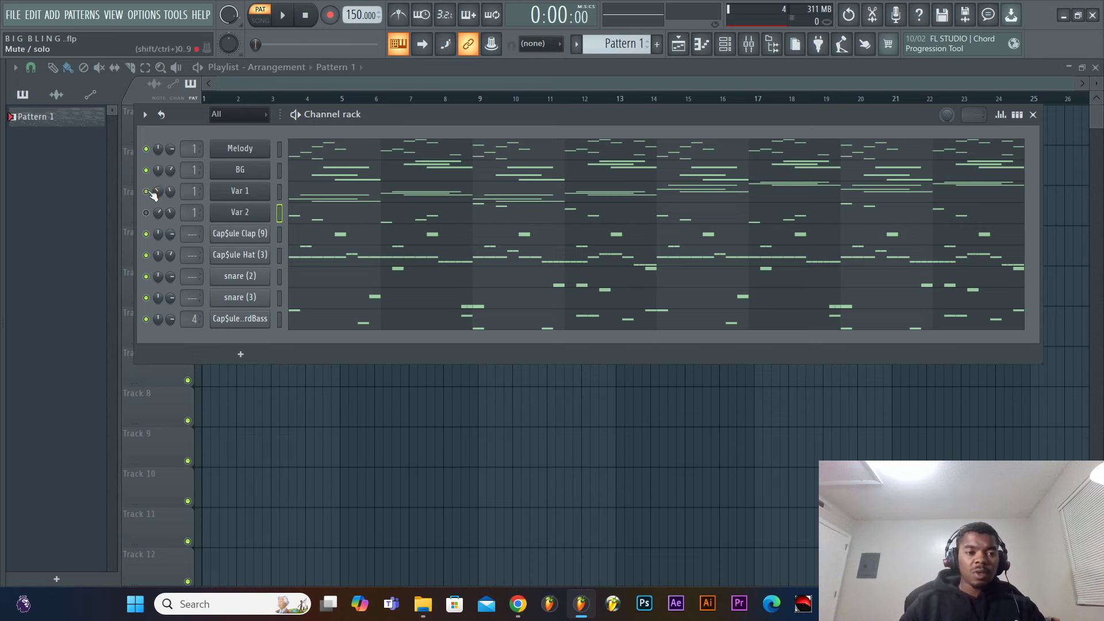
{"action": "left_click", "coordinate": [146, 213]}
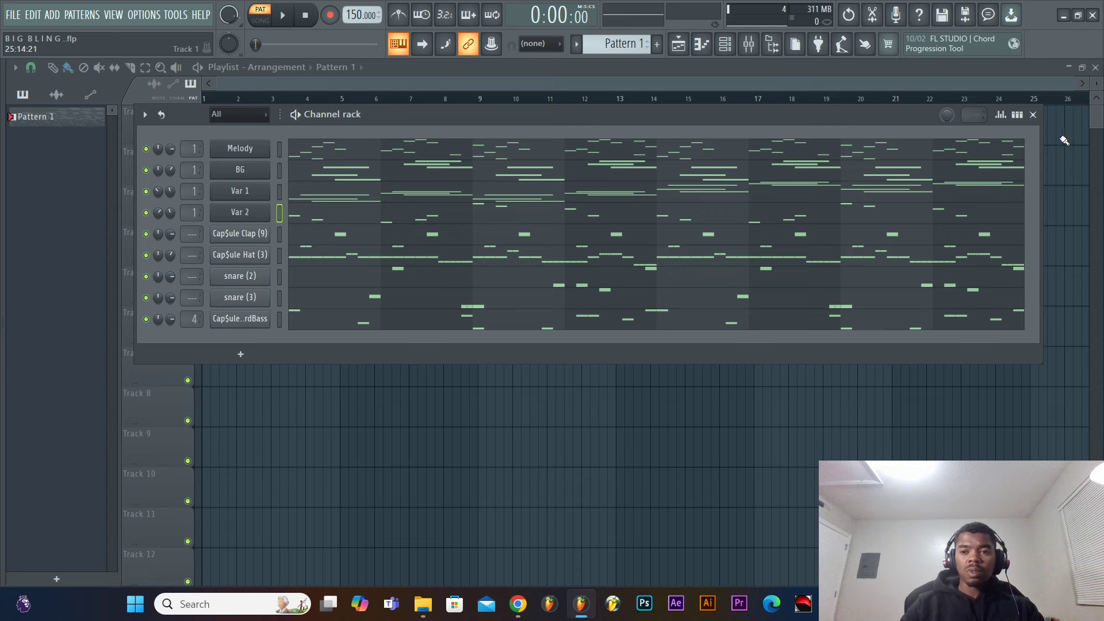
Close the channel rack and split Pattern 1 by channel
{"action": "left_click", "coordinate": [1033, 114]}
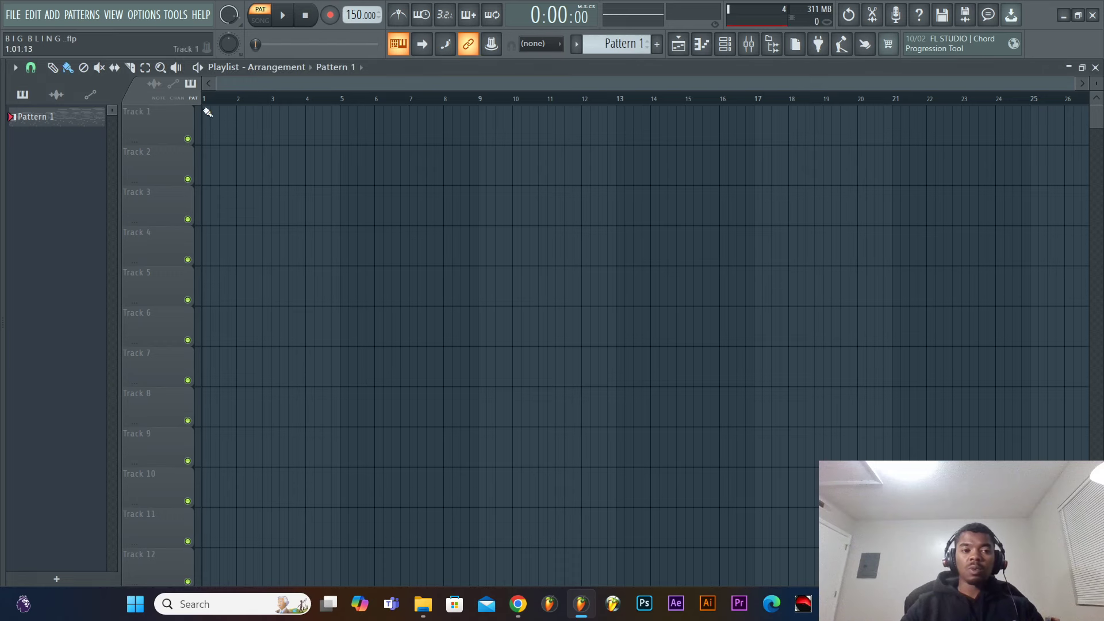
{"action": "left_click", "coordinate": [630, 45]}
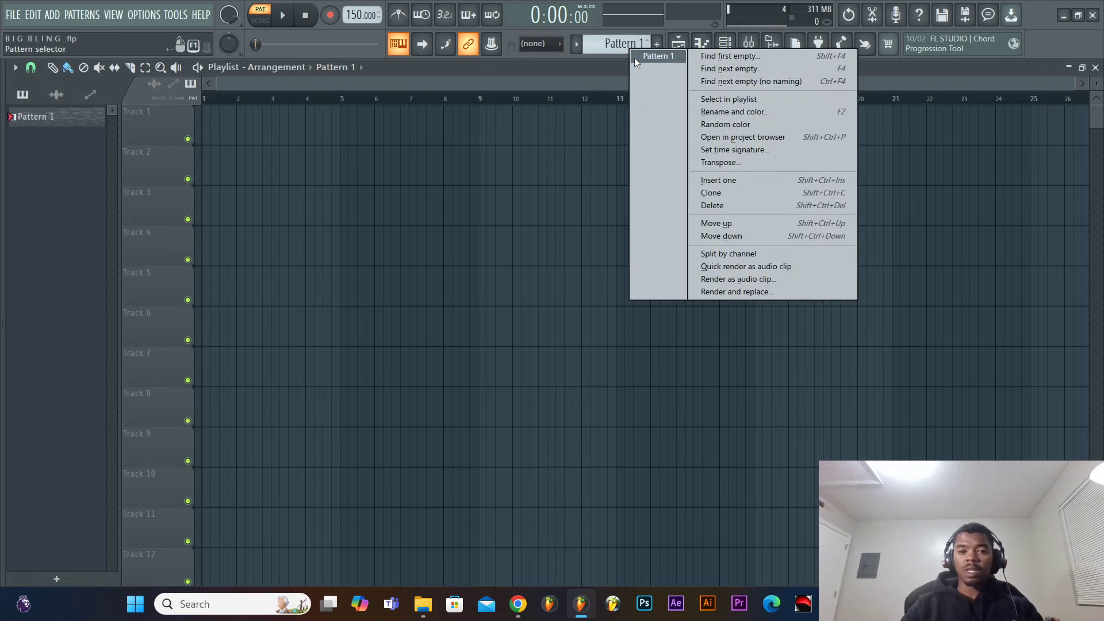
{"action": "left_click", "coordinate": [747, 254]}
Select all split patterns from Melody to Cap$ule HardBass and place them on Tracks 1 to 9 of the playlist, starting at bar 1
{"action": "left_click", "coordinate": [69, 291]}
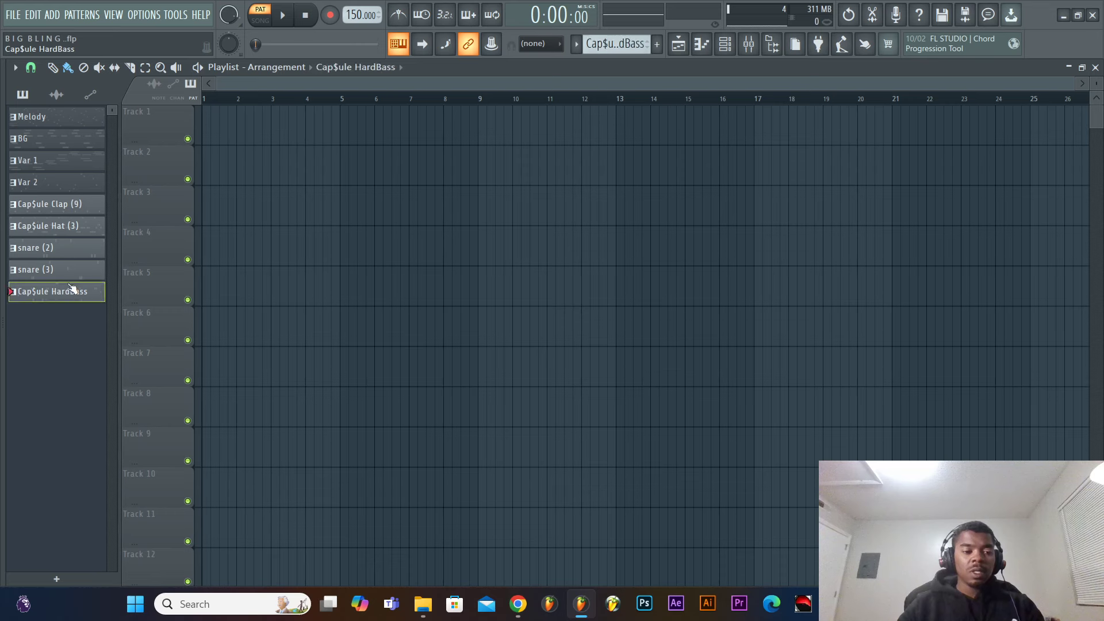
{"action": "left_click", "coordinate": [80, 129]}
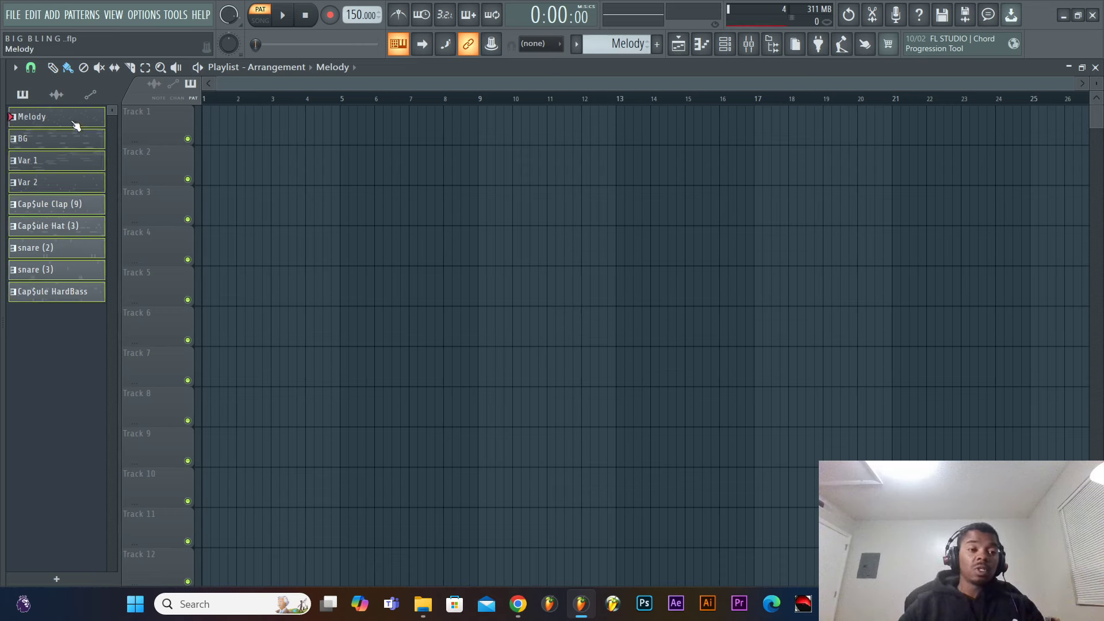
{"action": "left_click_drag", "start_coordinate": [74, 125], "coordinate": [253, 118]}
{"action": "left_click", "coordinate": [623, 363]}
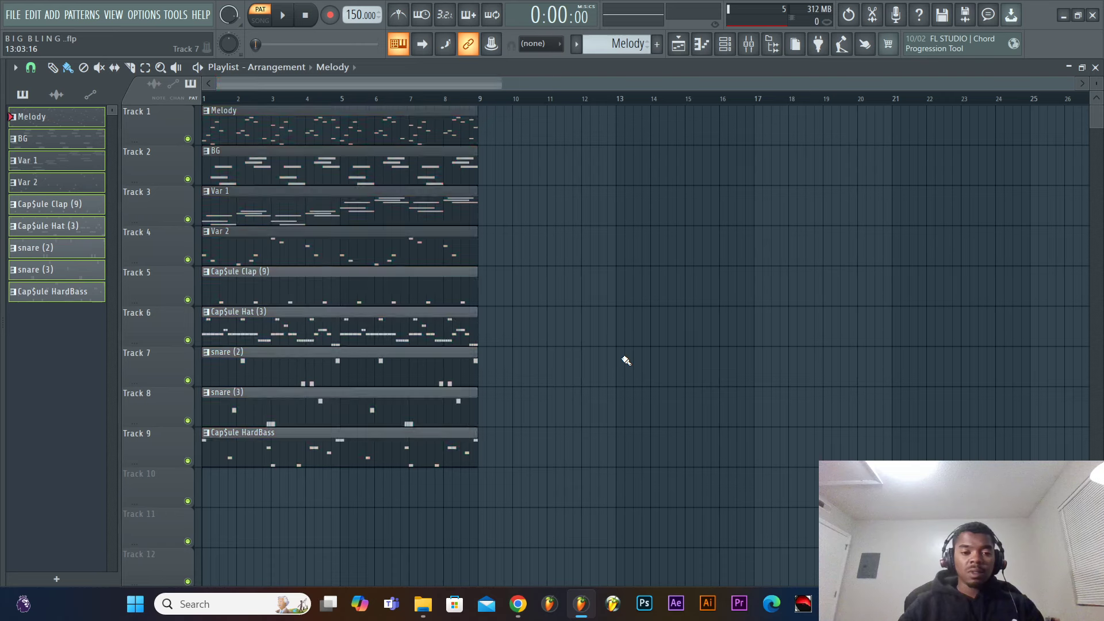
Select all clips on Tracks 1 to 9 and duplicate the block until six 8-bar sections reach bar 49
{"action": "left_click_drag", "start_coordinate": [314, 506], "coordinate": [366, 106]}
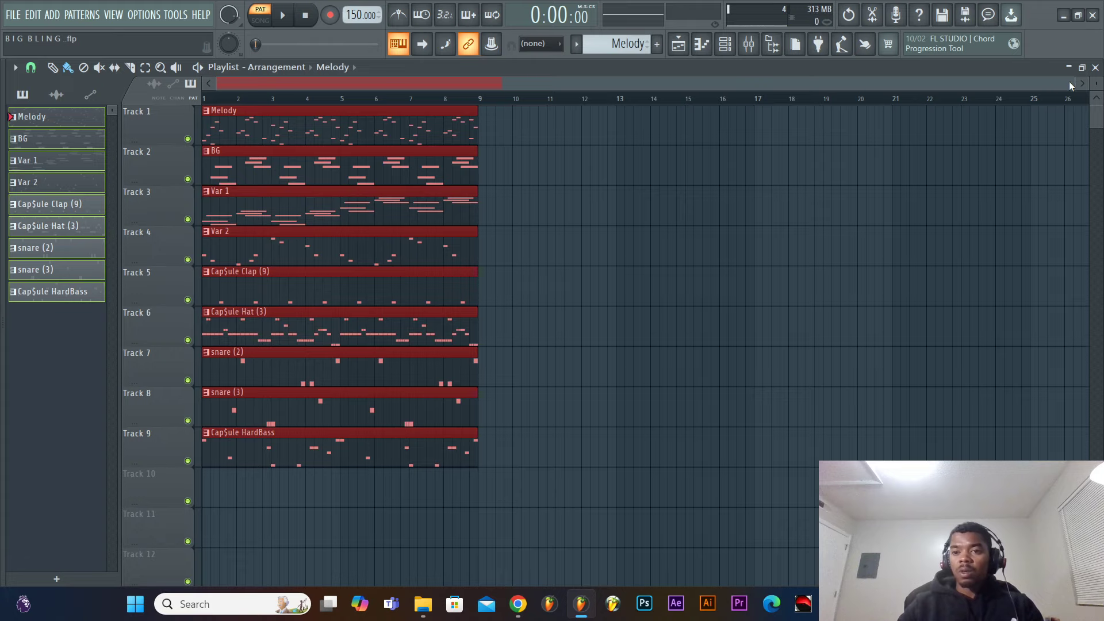
{"action": "mouse_move", "coordinate": [1071, 85]}
{"action": "left_mouse_down"}
{"action": "mouse_move", "coordinate": [802, 84]}
{"action": "mouse_move", "coordinate": [1080, 83]}
{"action": "left_mouse_up"}
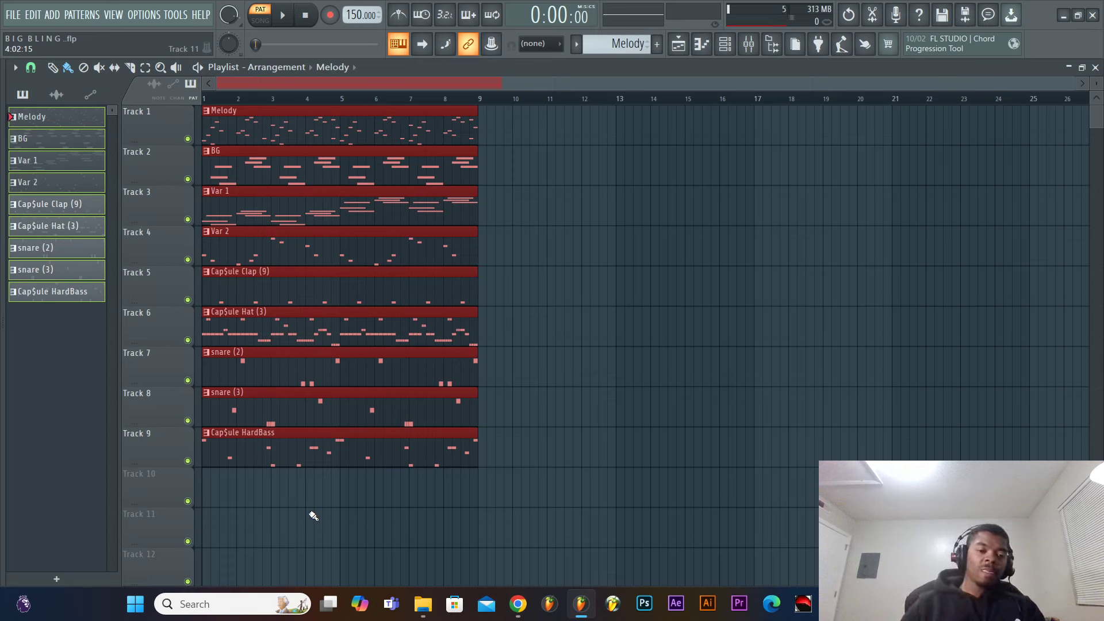
{"action": "left_click_drag", "start_coordinate": [291, 518], "coordinate": [371, 88]}
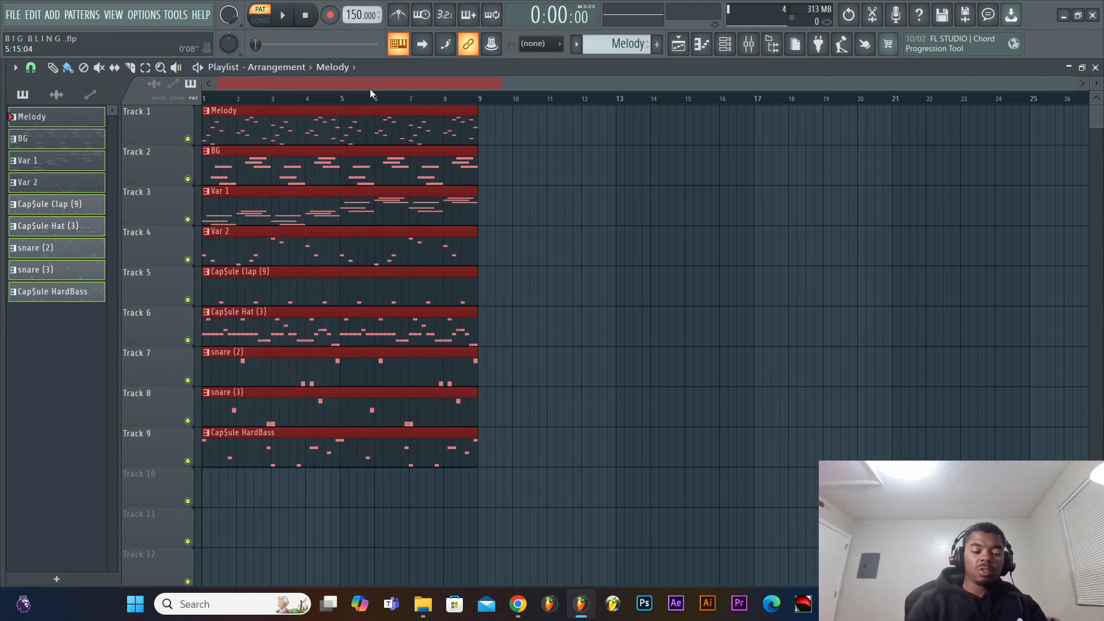
{"action": "key", "text": "ctrl+b"}
{"action": "key", "text": "ctrl+b"}
{"action": "key", "text": "ctrl+b"}
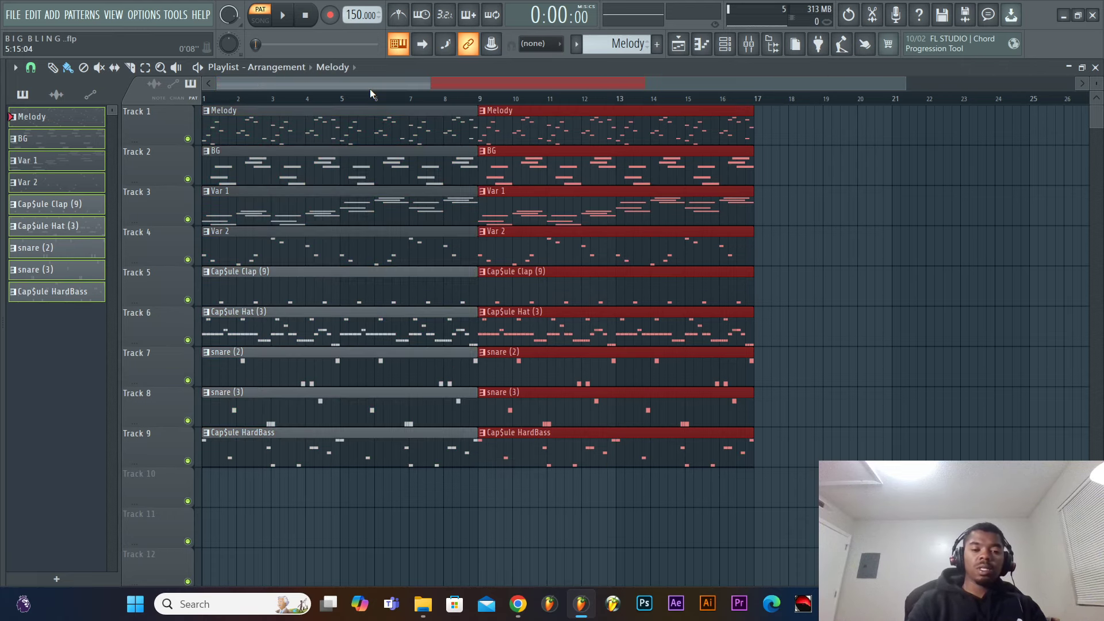
{"action": "key", "text": "ctrl+b"}
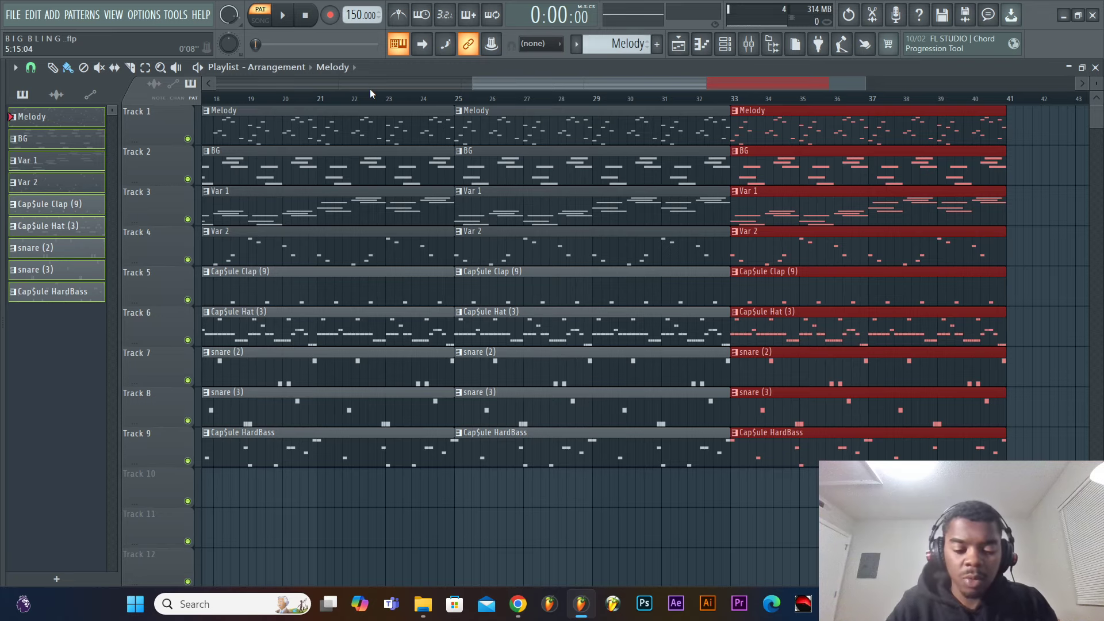
{"action": "key", "text": "ctrl+b"}
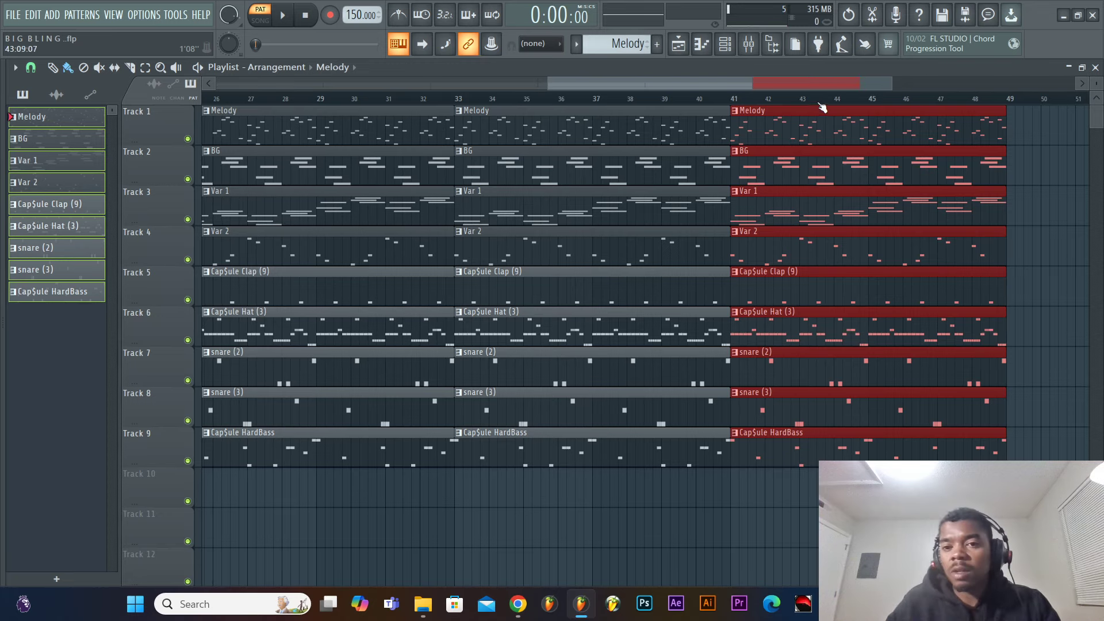
{"action": "left_click_drag", "start_coordinate": [823, 84], "coordinate": [981, 88]}
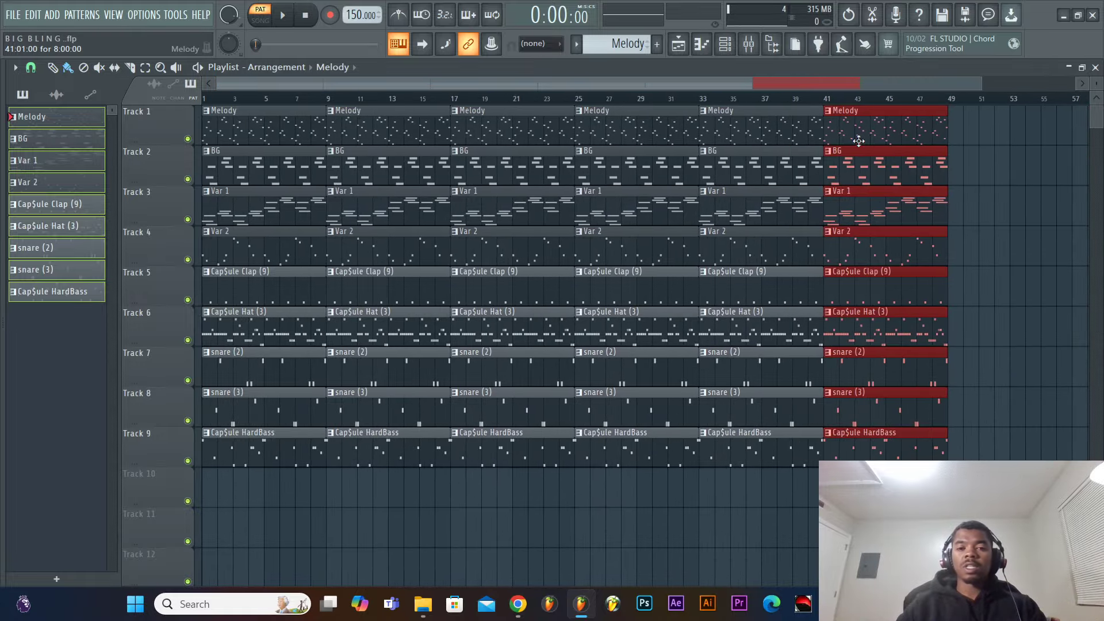
{"action": "left_click", "coordinate": [1006, 260]}
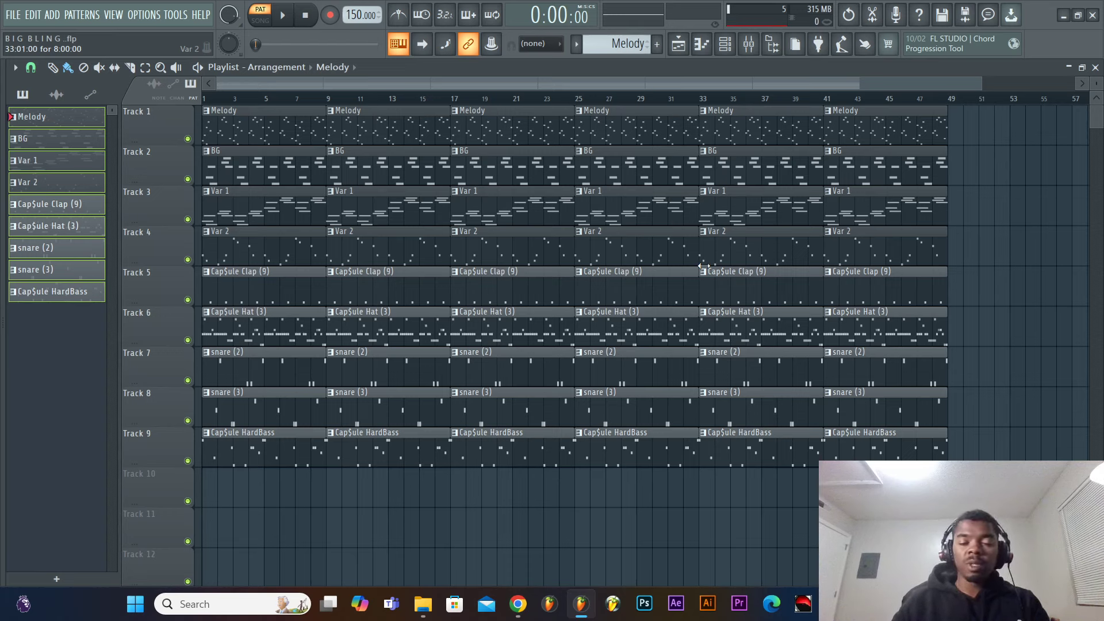
Delete the bass, both snares, hat, clap, Var 2 and Var 1 clips from the first section, keeping only Melody and BG
{"action": "right_click", "coordinate": [283, 451]}
{"action": "right_click", "coordinate": [273, 398]}
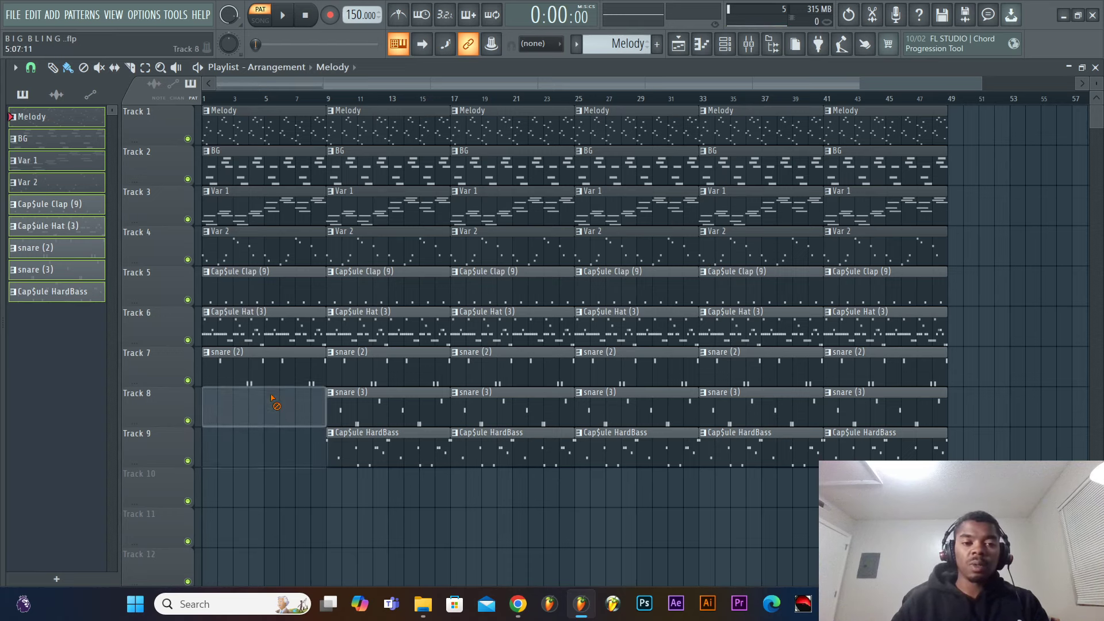
{"action": "right_click", "coordinate": [275, 368]}
{"action": "right_click", "coordinate": [276, 333]}
{"action": "right_click", "coordinate": [276, 290]}
{"action": "right_click", "coordinate": [268, 257]}
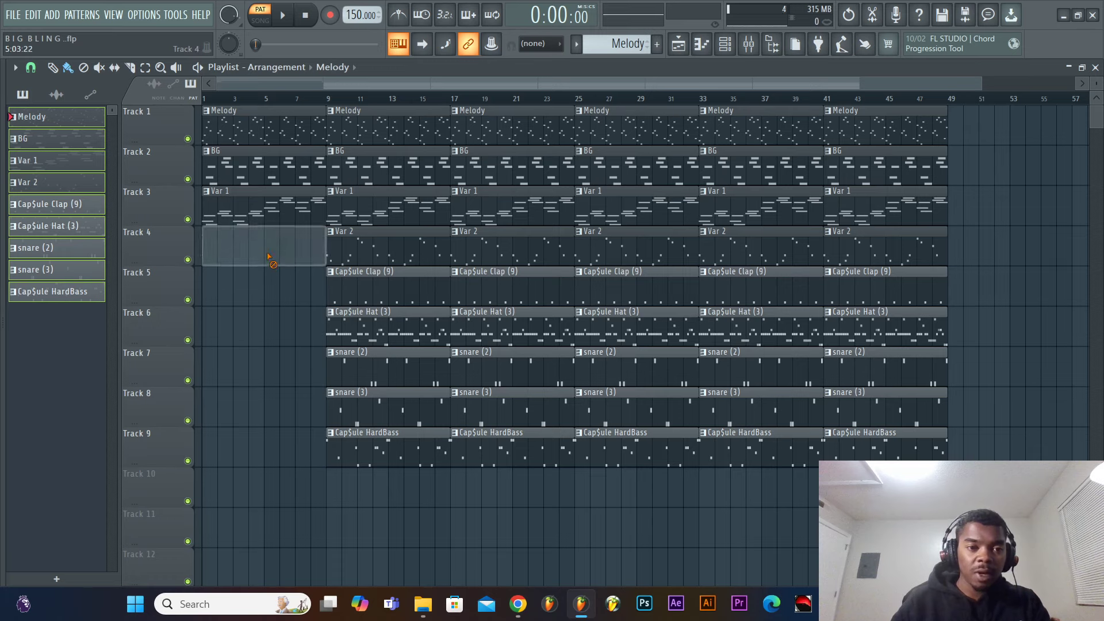
{"action": "right_click", "coordinate": [280, 217]}
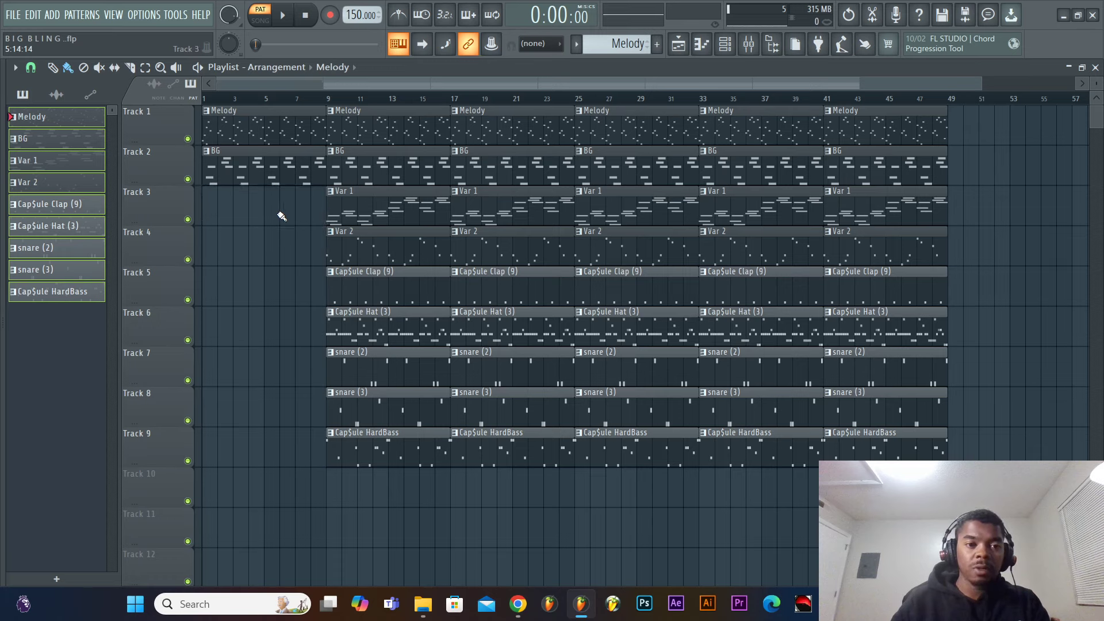
Delete the Var 2, snare (3) and Cap$ule Hat (3) clips from the section starting at bar 9
{"action": "right_click", "coordinate": [369, 245]}
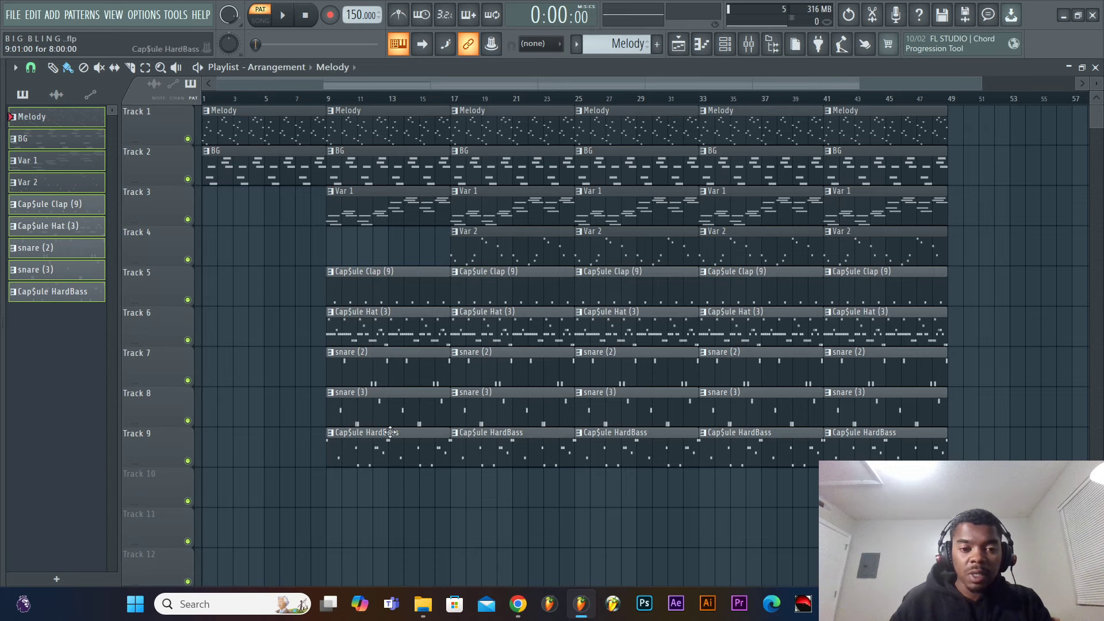
{"action": "right_click", "coordinate": [397, 406]}
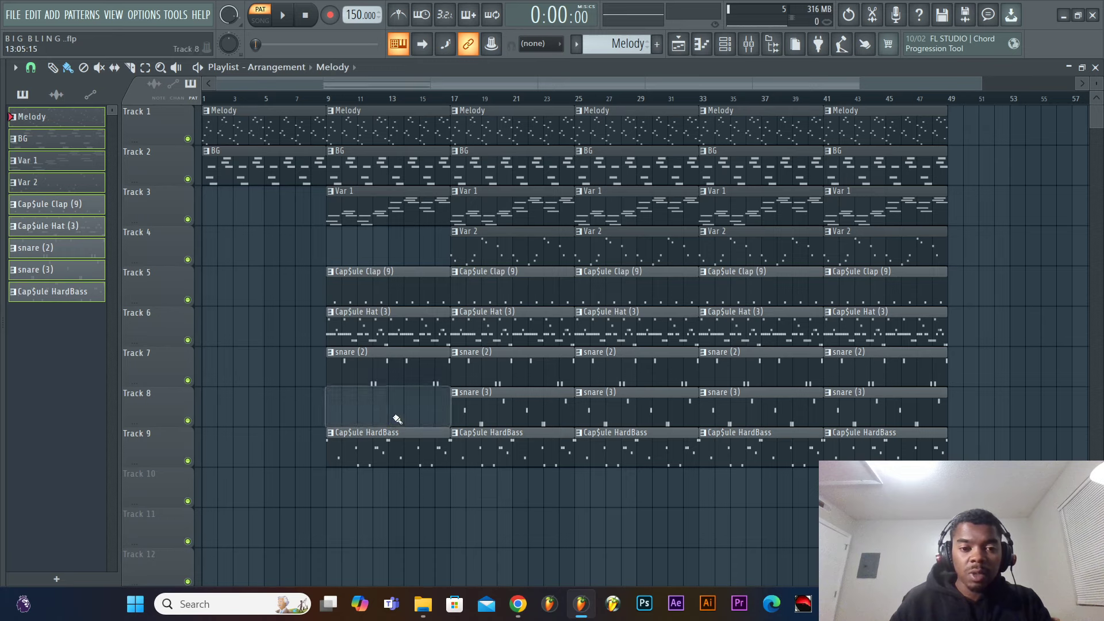
{"action": "right_click", "coordinate": [402, 335]}
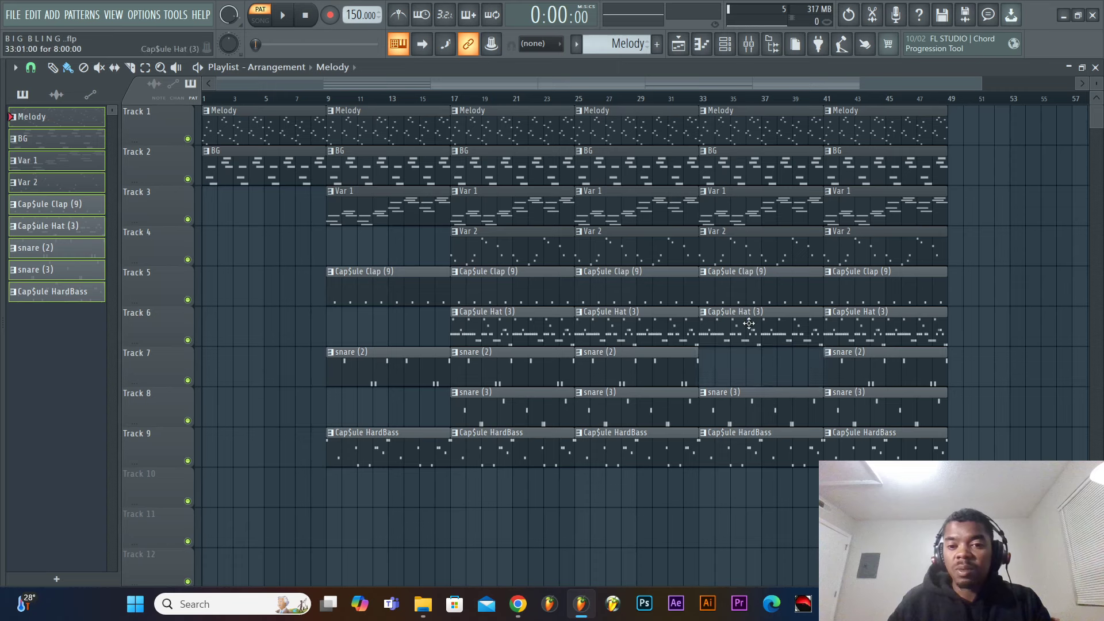
Delete the Var 2 and Var 1 clips from the section at bar 33 and the Var 1 clip at bar 41
{"action": "right_click", "coordinate": [752, 254]}
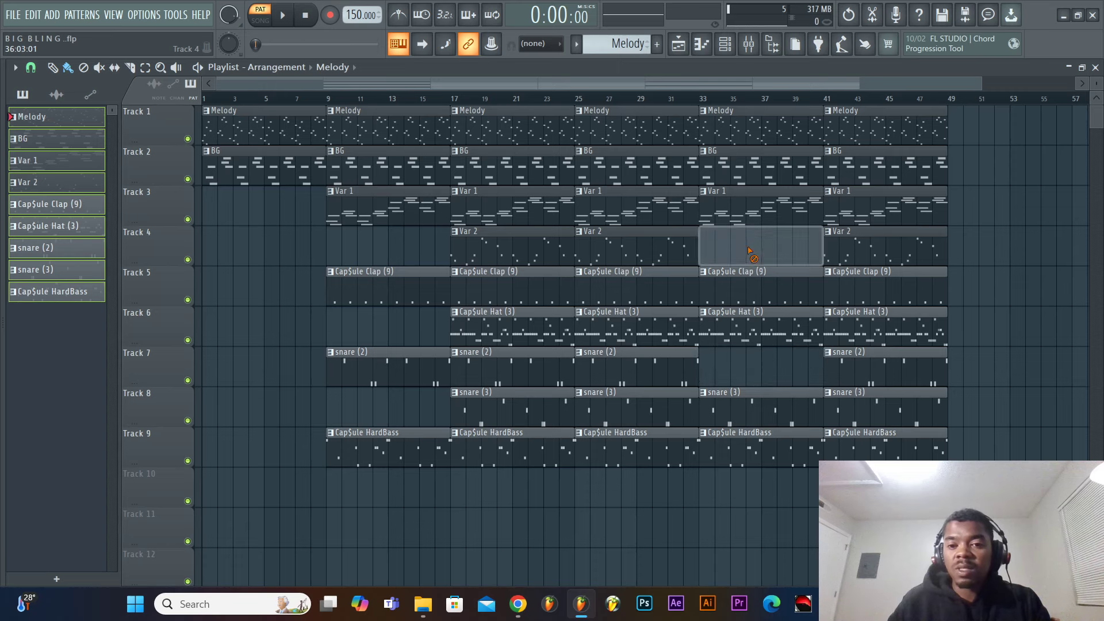
{"action": "right_click", "coordinate": [752, 215]}
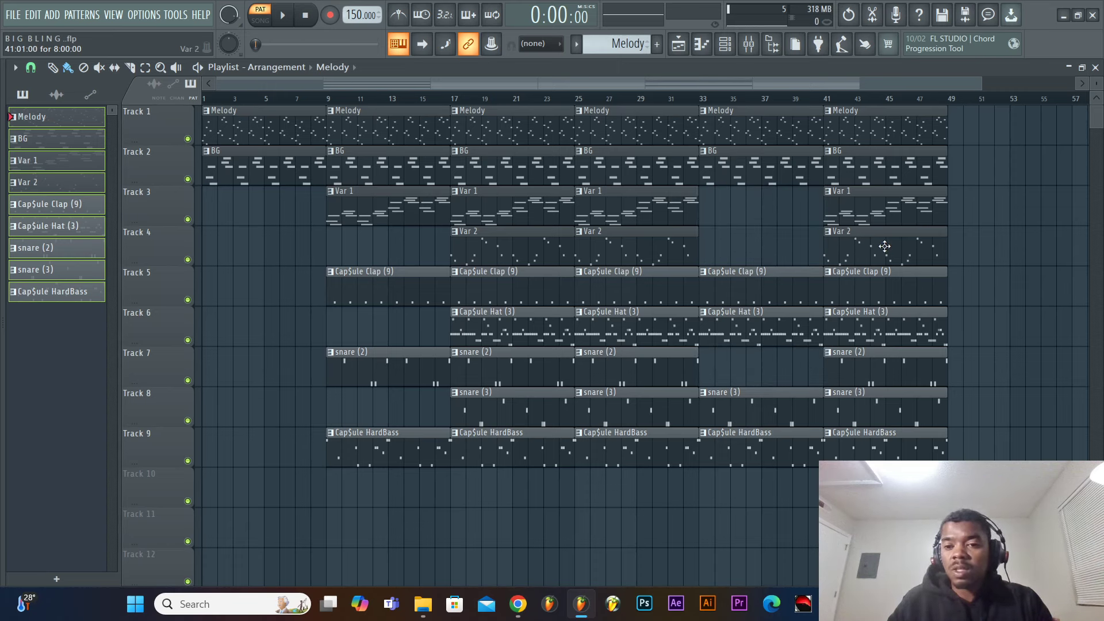
{"action": "right_click", "coordinate": [885, 217]}
Duplicate all clips of the bar 41 section to bar 49 and add a Melody clip on Track 3 there
{"action": "left_click_drag", "start_coordinate": [884, 487], "coordinate": [932, 109]}
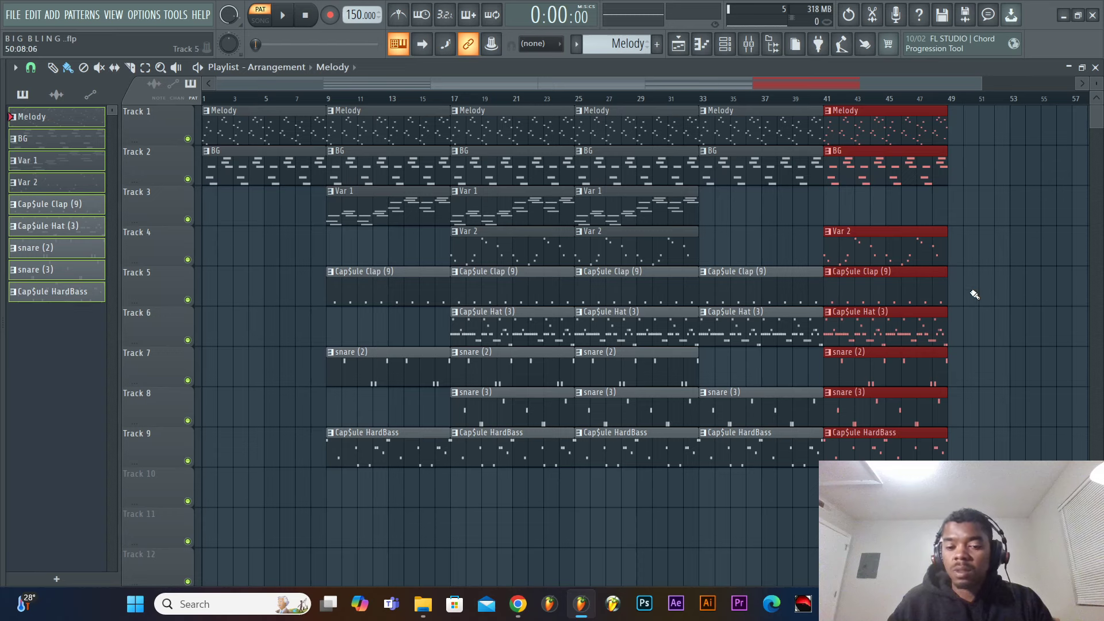
{"action": "key", "text": "ctrl+b"}
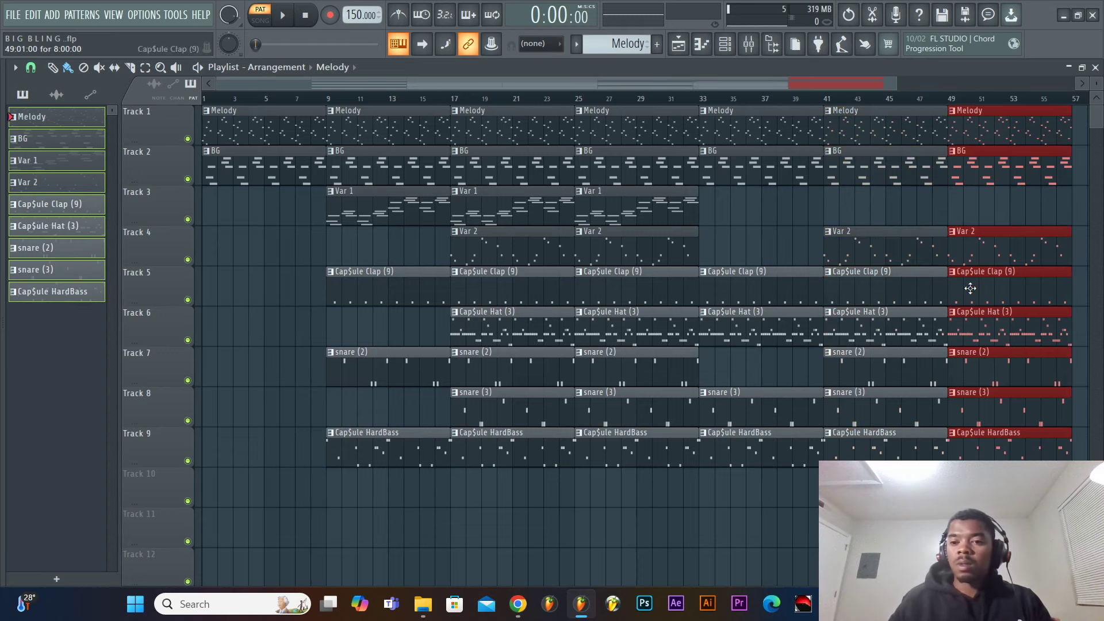
{"action": "left_click", "coordinate": [957, 219]}
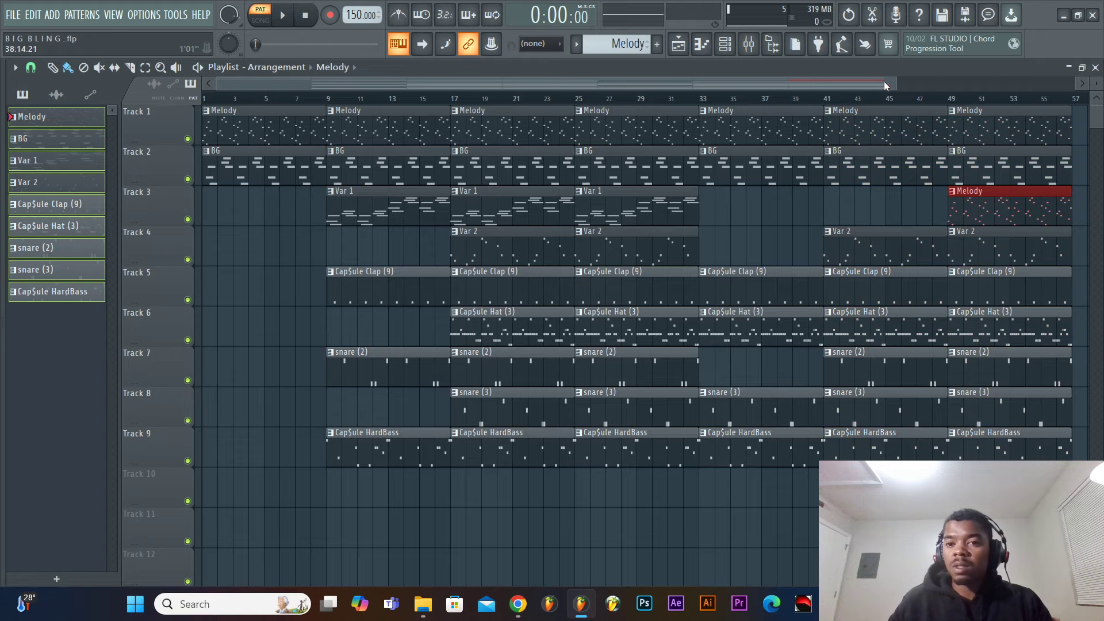
Delete the Cap$ule HardBass, snare (3), snare (2), Cap$ule Hat (3) and Cap$ule Clap (9) clips from the section at bar 49
{"action": "left_click_drag", "start_coordinate": [893, 85], "coordinate": [1046, 85]}
{"action": "right_click", "coordinate": [885, 448]}
{"action": "right_click", "coordinate": [886, 408]}
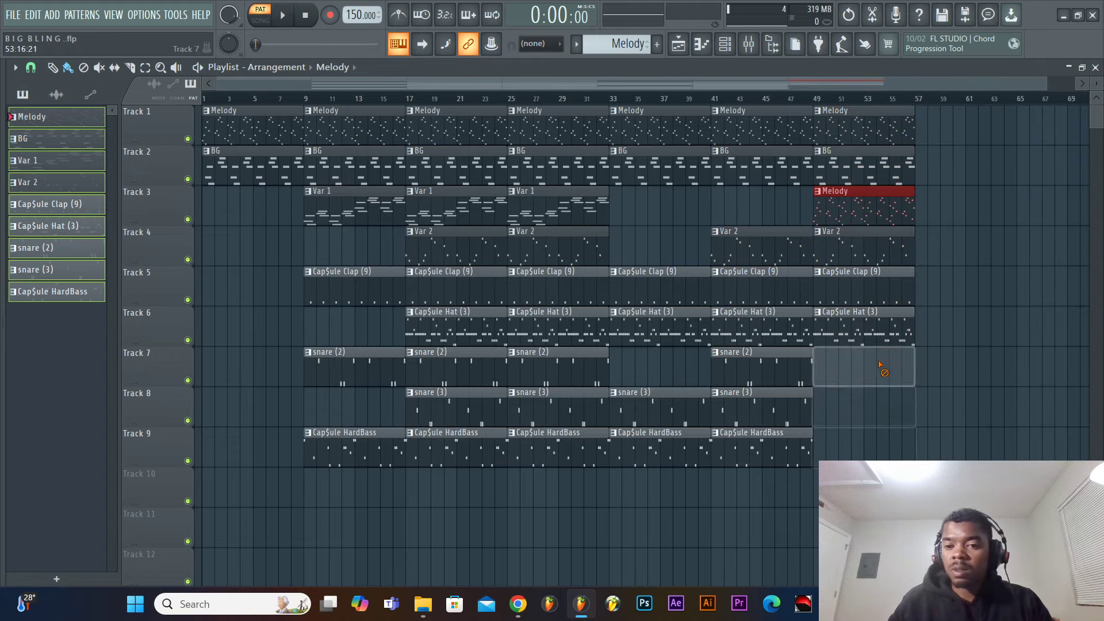
{"action": "right_click", "coordinate": [885, 368]}
{"action": "right_click", "coordinate": [885, 328]}
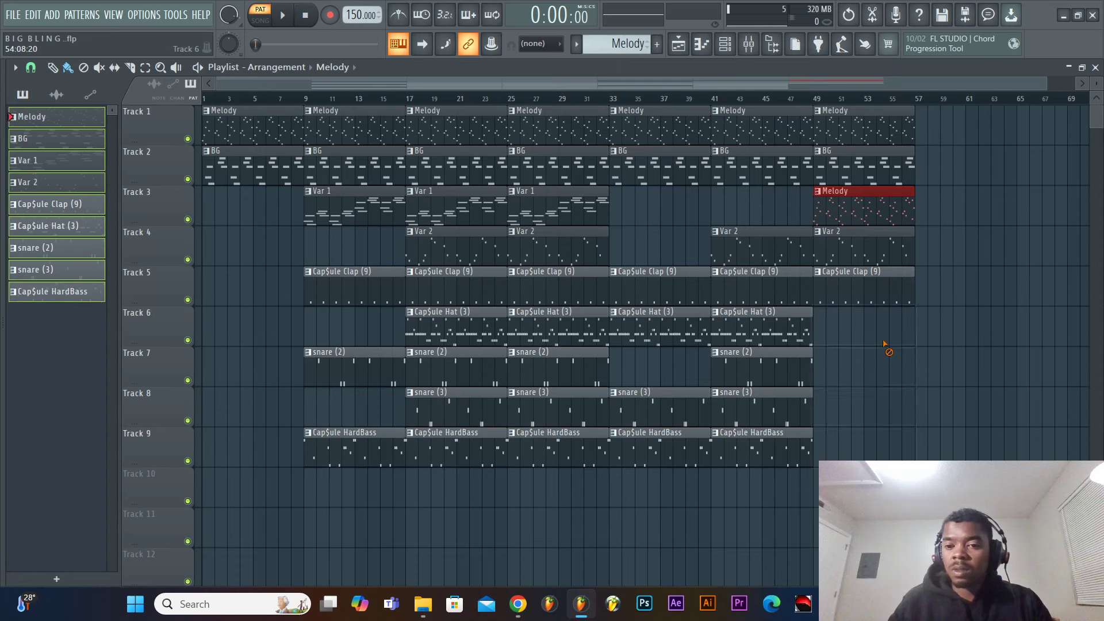
{"action": "right_click", "coordinate": [875, 300]}
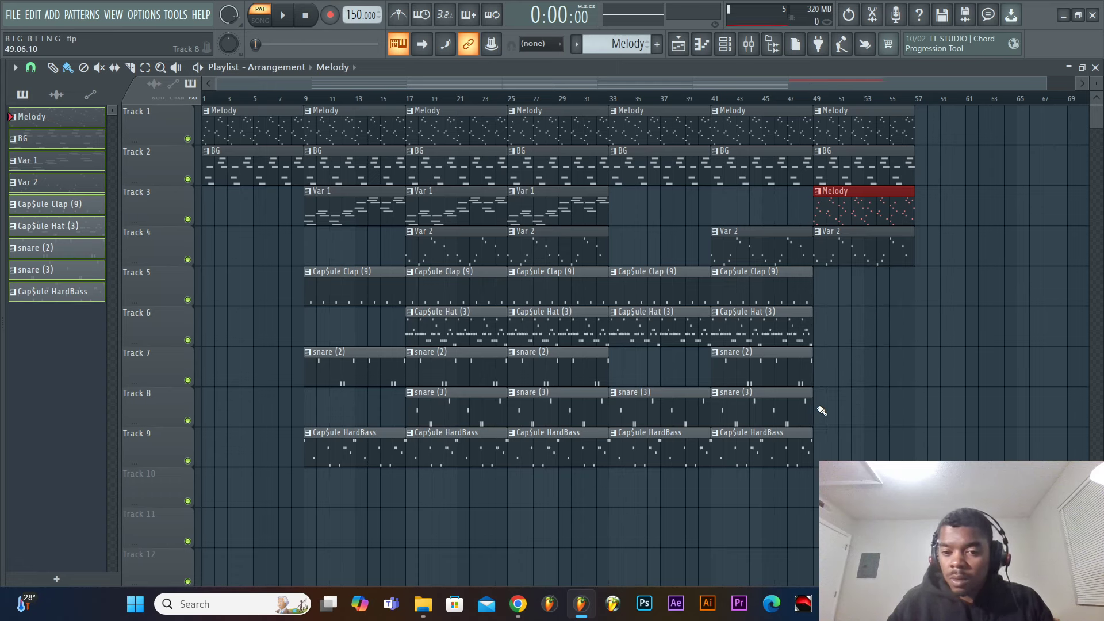
Place a snare (2) clip on Track 7 at bar 49
{"action": "left_click", "coordinate": [823, 379]}
{"action": "right_click", "coordinate": [826, 377]}
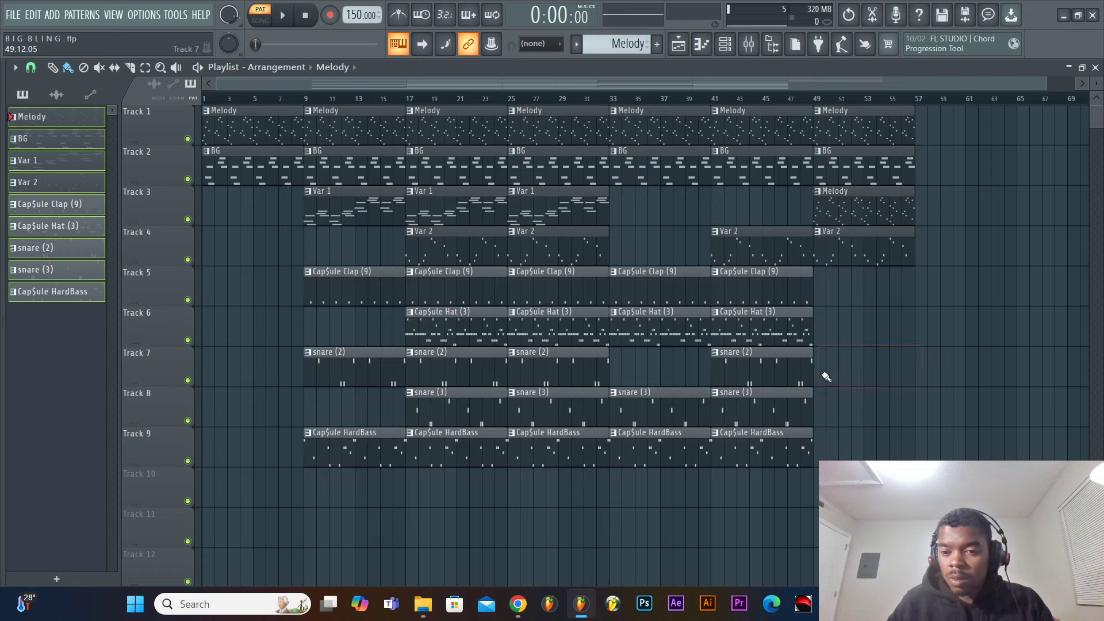
{"action": "key", "text": "ctrl+b"}
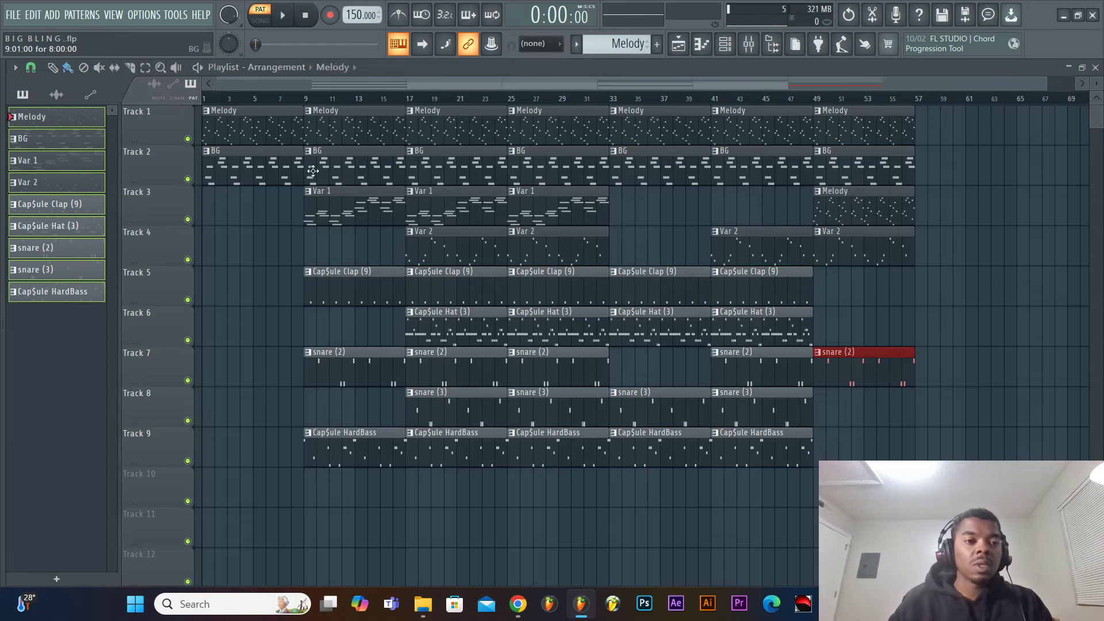
Lock Tracks 1 to 4, holding Melody, BG, Var 1 and Var 2, to their content
{"action": "right_click", "coordinate": [149, 131]}
{"action": "left_click", "coordinate": [191, 310]}
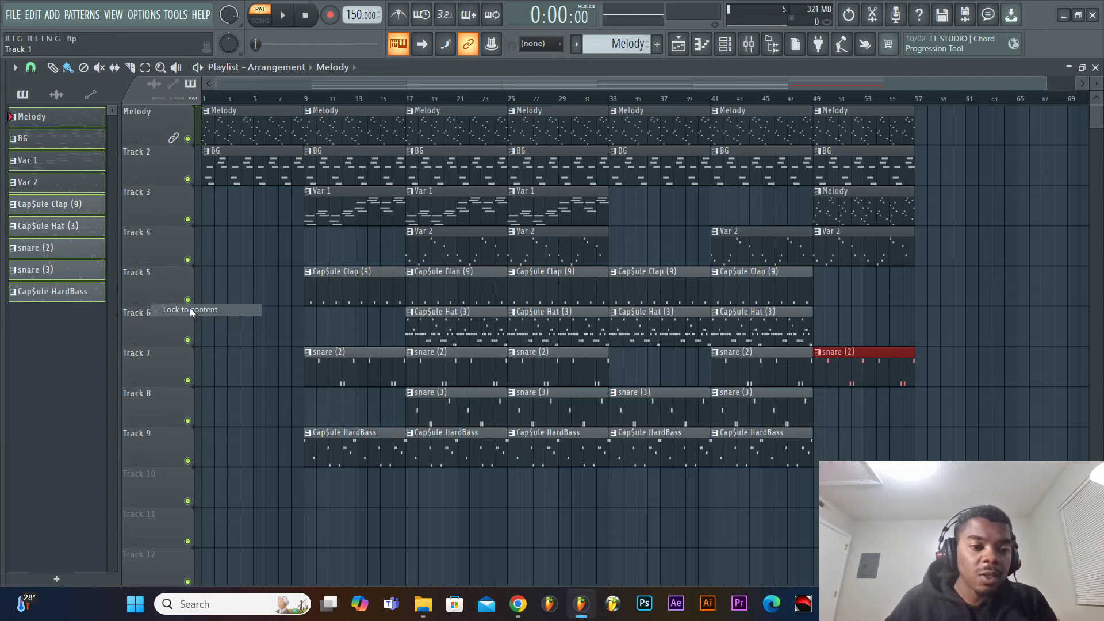
{"action": "right_click", "coordinate": [169, 173]}
{"action": "left_click", "coordinate": [198, 346]}
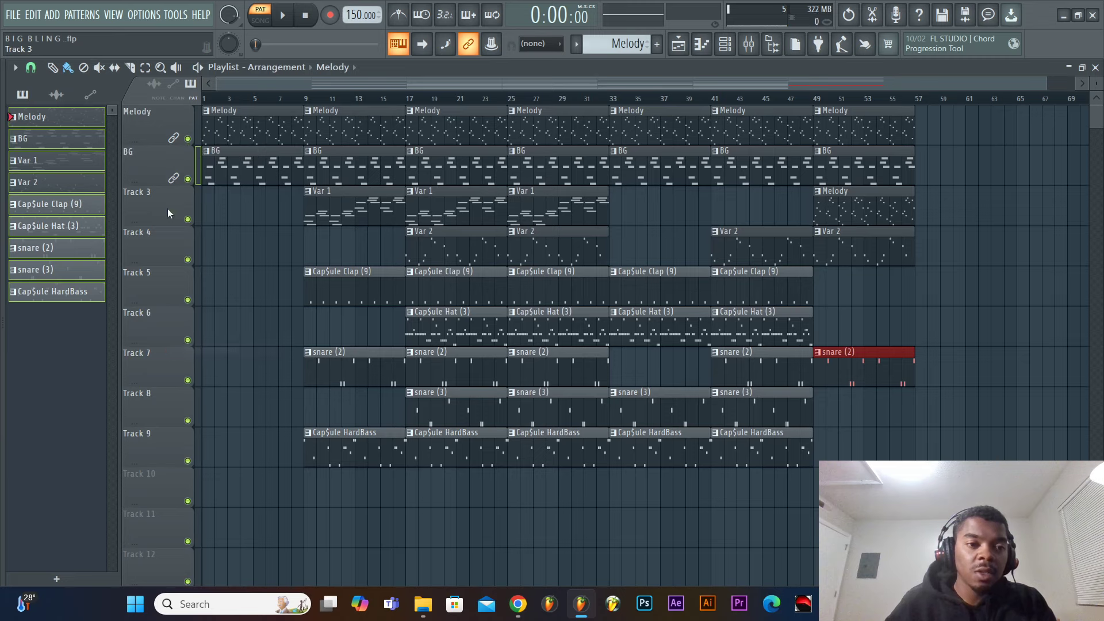
{"action": "right_click", "coordinate": [167, 209]}
{"action": "left_click", "coordinate": [192, 388]}
{"action": "right_click", "coordinate": [163, 244]}
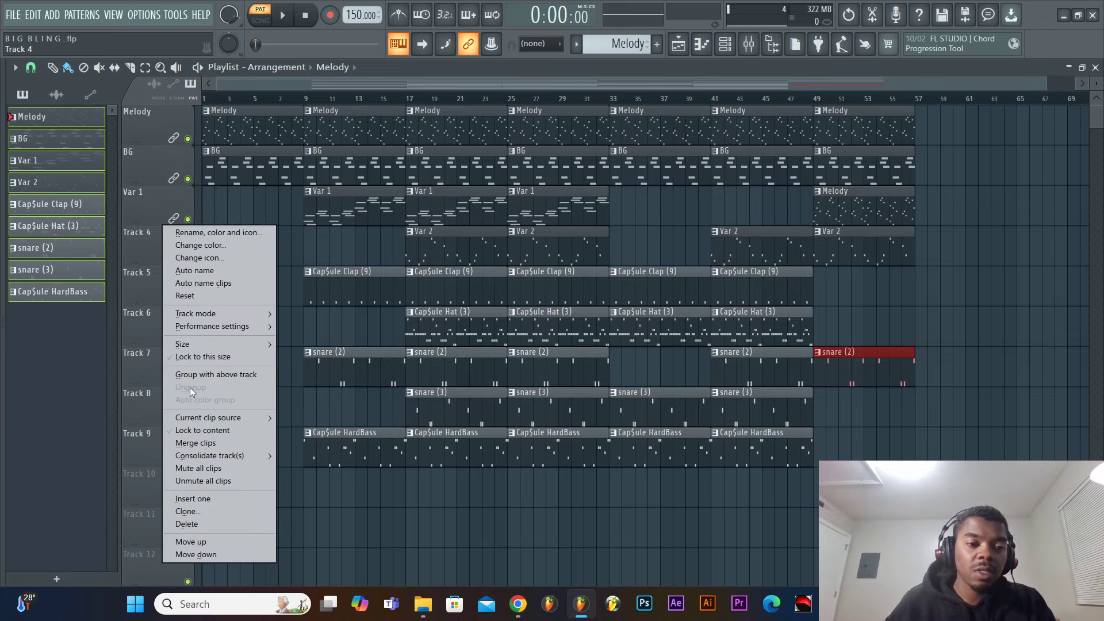
{"action": "left_click", "coordinate": [206, 357]}
{"action": "right_click", "coordinate": [171, 248]}
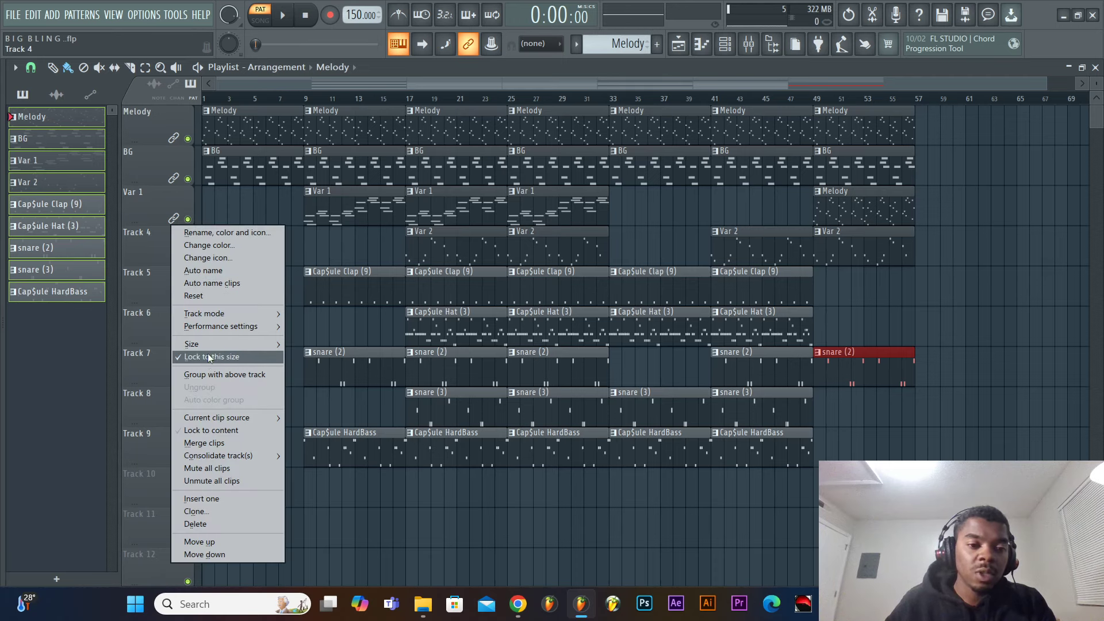
{"action": "left_click", "coordinate": [220, 433]}
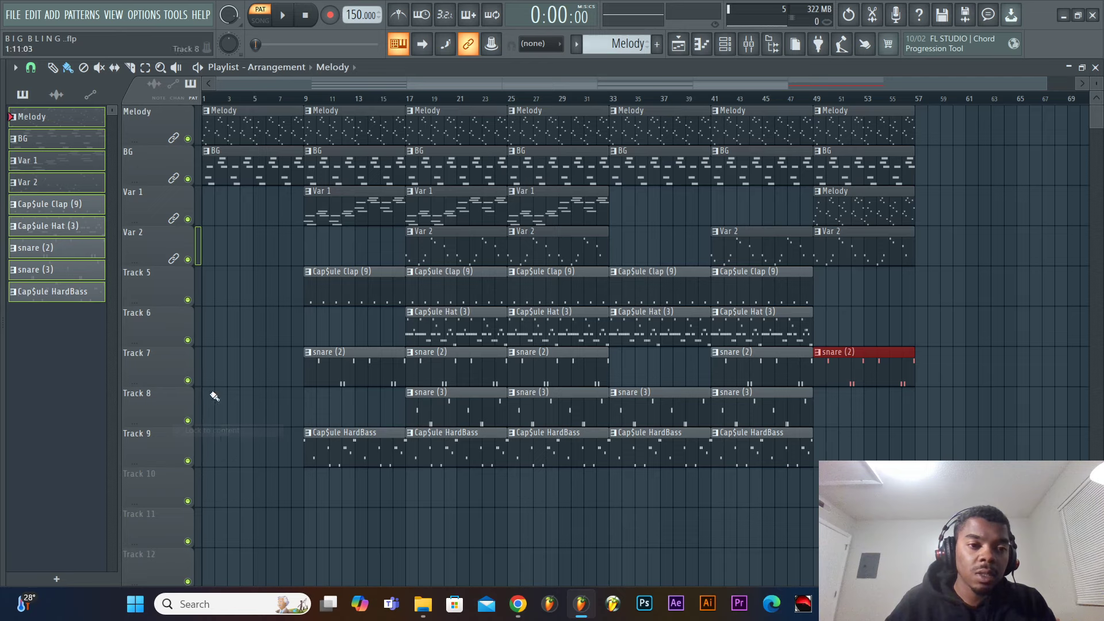
Lock Tracks 5 to 9, holding the clap, hat, both snares and the bass, to their content
{"action": "right_click", "coordinate": [163, 285]}
{"action": "left_click", "coordinate": [206, 444]}
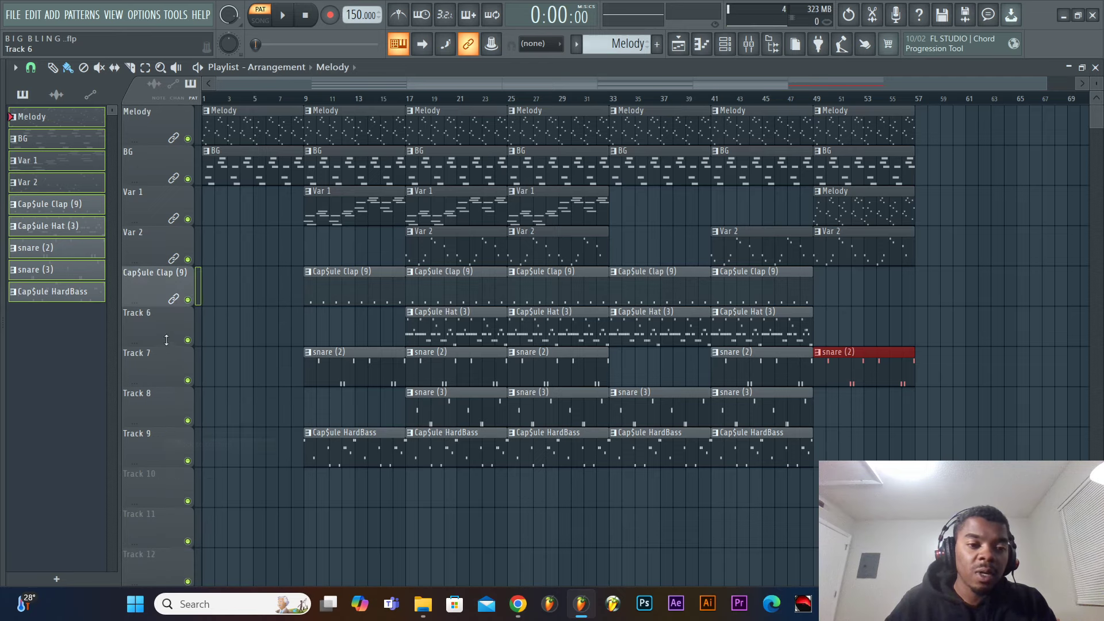
{"action": "right_click", "coordinate": [166, 340]}
{"action": "left_click", "coordinate": [206, 445]}
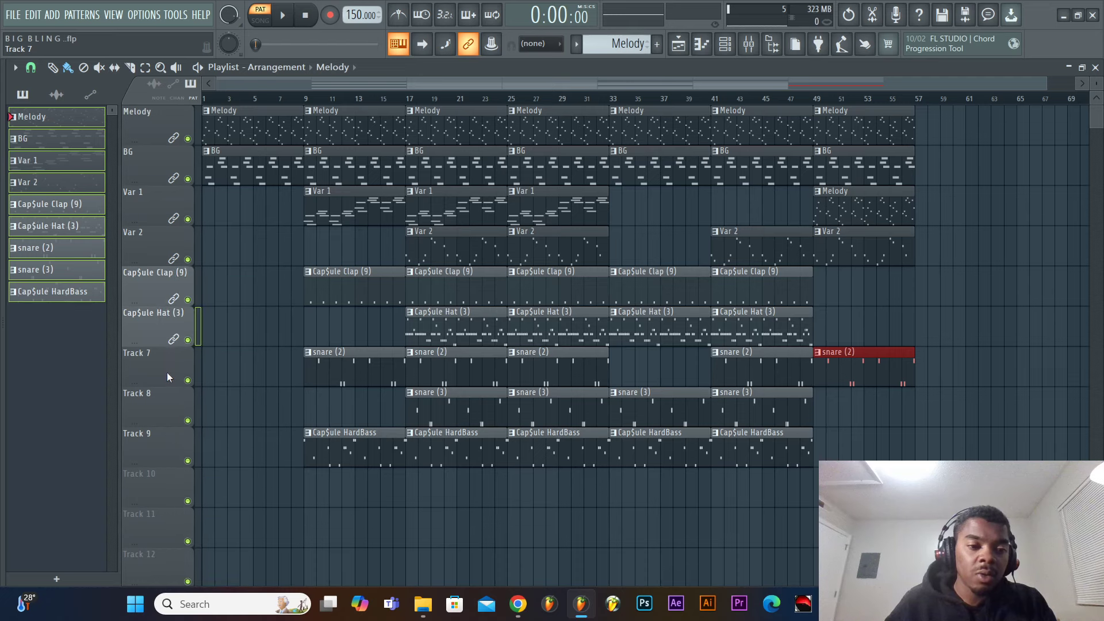
{"action": "right_click", "coordinate": [166, 375]}
{"action": "left_click", "coordinate": [209, 446]}
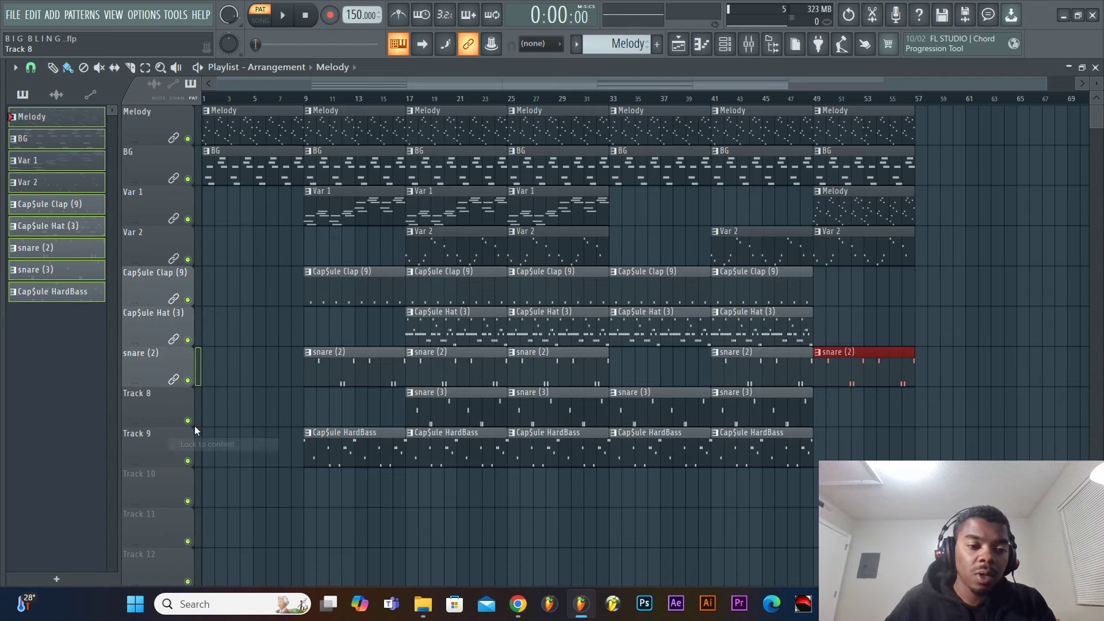
{"action": "right_click", "coordinate": [164, 406]}
{"action": "left_click", "coordinate": [202, 444]}
{"action": "right_click", "coordinate": [161, 451]}
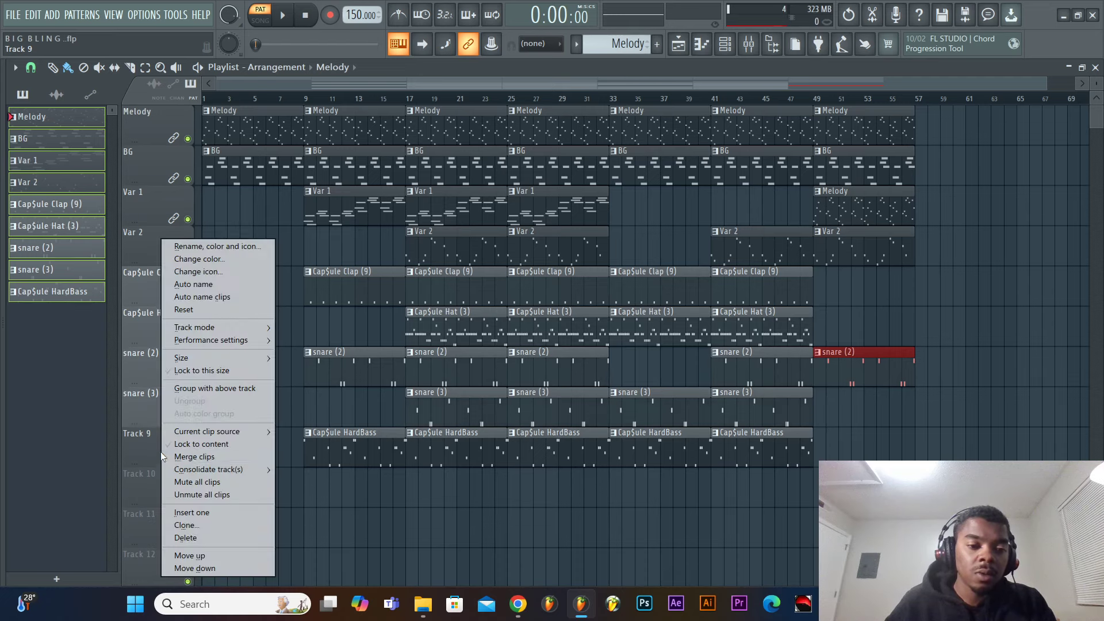
{"action": "left_click", "coordinate": [196, 449]}
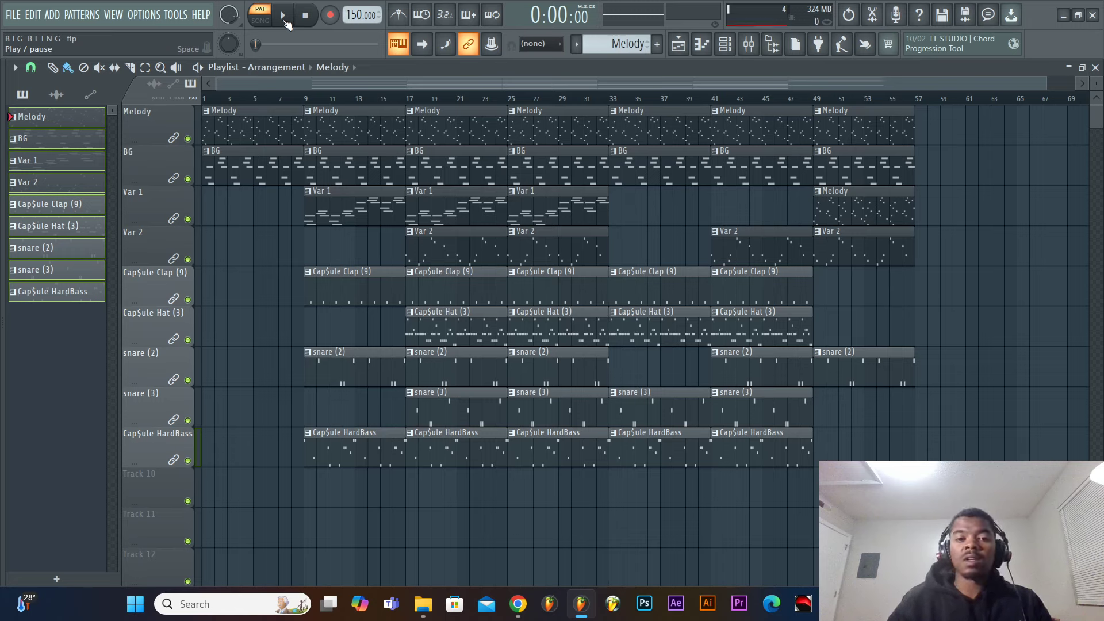
Highlight the song's sections one after another to review the structure: bars 1–16, 17–32, 33–48 and the ending from bar 49
{"action": "left_click_drag", "start_coordinate": [235, 495], "coordinate": [301, 110]}
{"action": "left_click_drag", "start_coordinate": [250, 498], "coordinate": [368, 72]}
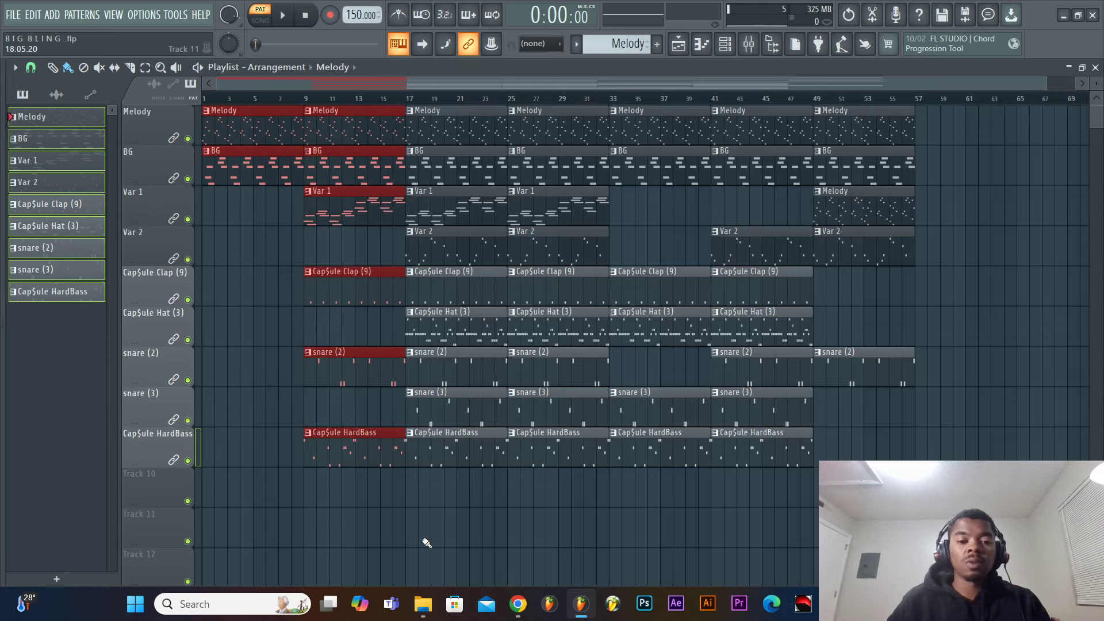
{"action": "left_click_drag", "start_coordinate": [426, 543], "coordinate": [566, 104]}
{"action": "left_click_drag", "start_coordinate": [644, 541], "coordinate": [708, 311]}
{"action": "left_click_drag", "start_coordinate": [212, 516], "coordinate": [359, 126]}
{"action": "left_click_drag", "start_coordinate": [448, 521], "coordinate": [541, 84]}
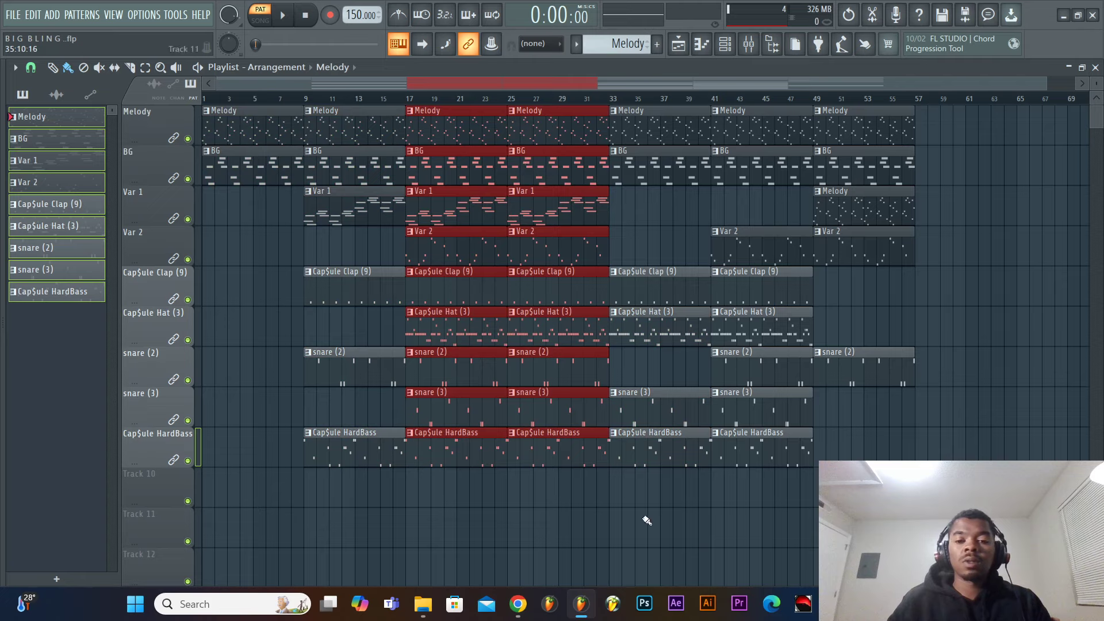
{"action": "left_click_drag", "start_coordinate": [644, 518], "coordinate": [757, 129]}
{"action": "left_click_drag", "start_coordinate": [804, 496], "coordinate": [903, 133]}
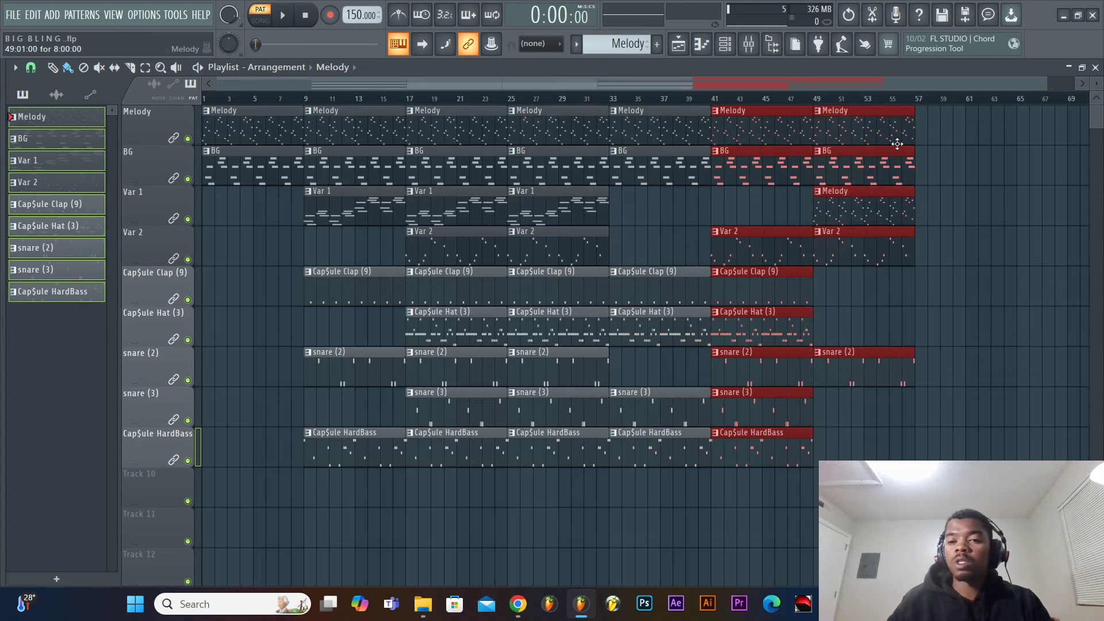
{"action": "left_click_drag", "start_coordinate": [862, 408], "coordinate": [883, 122]}
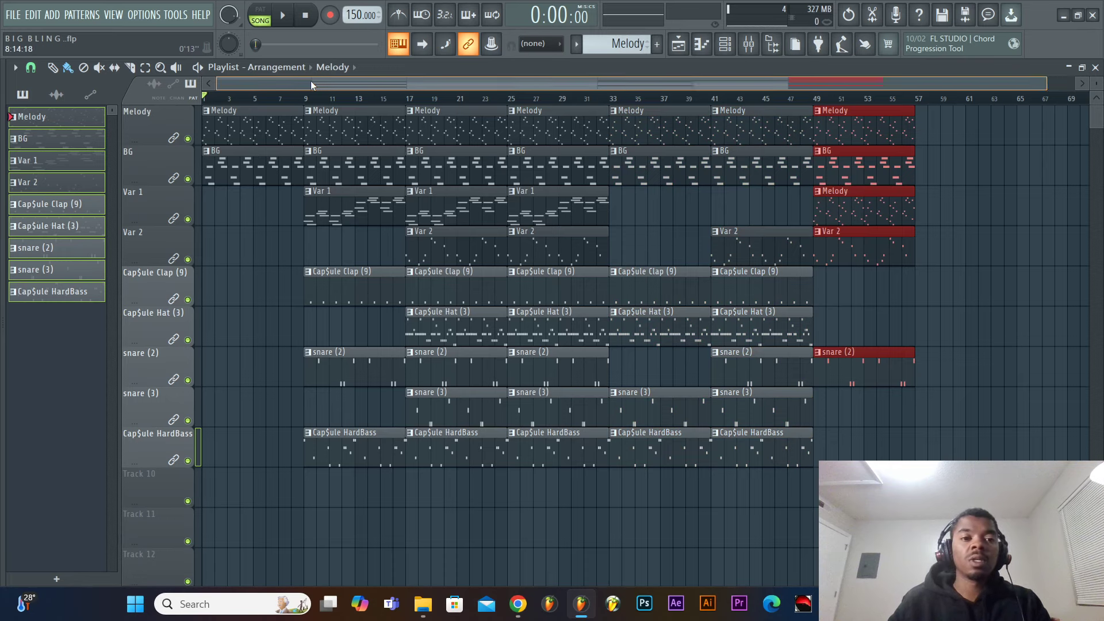
While playing the song, replace the clap clip at bar 9 with a Cap$ule Hat (3) clip and add a Cap$ule HardBass clip at bar 1
{"action": "key", "text": "space"}
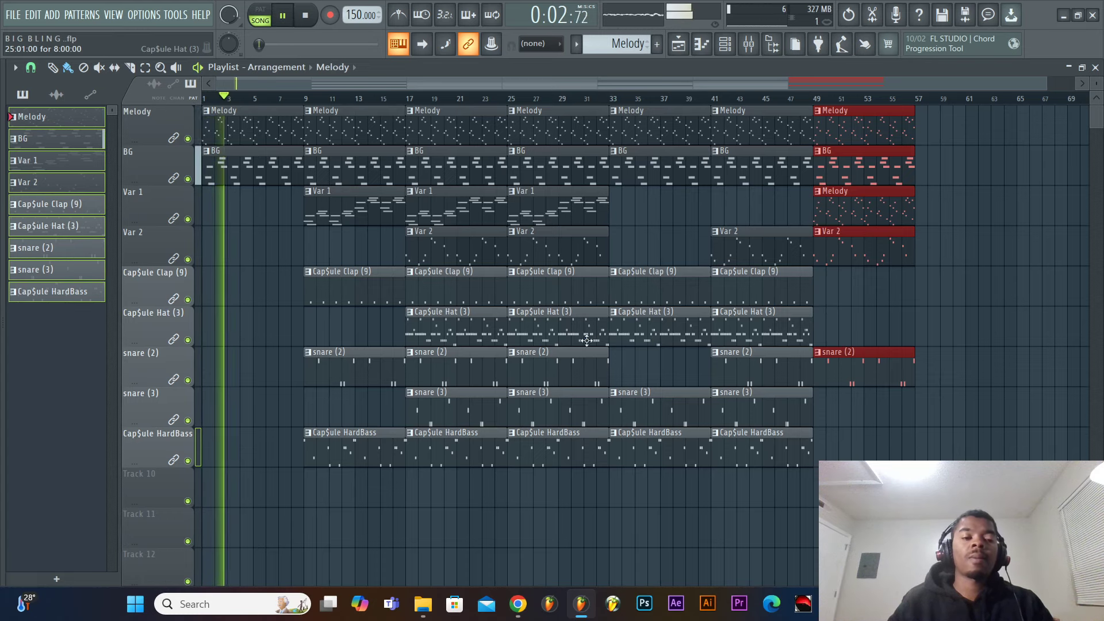
{"action": "left_click", "coordinate": [373, 510]}
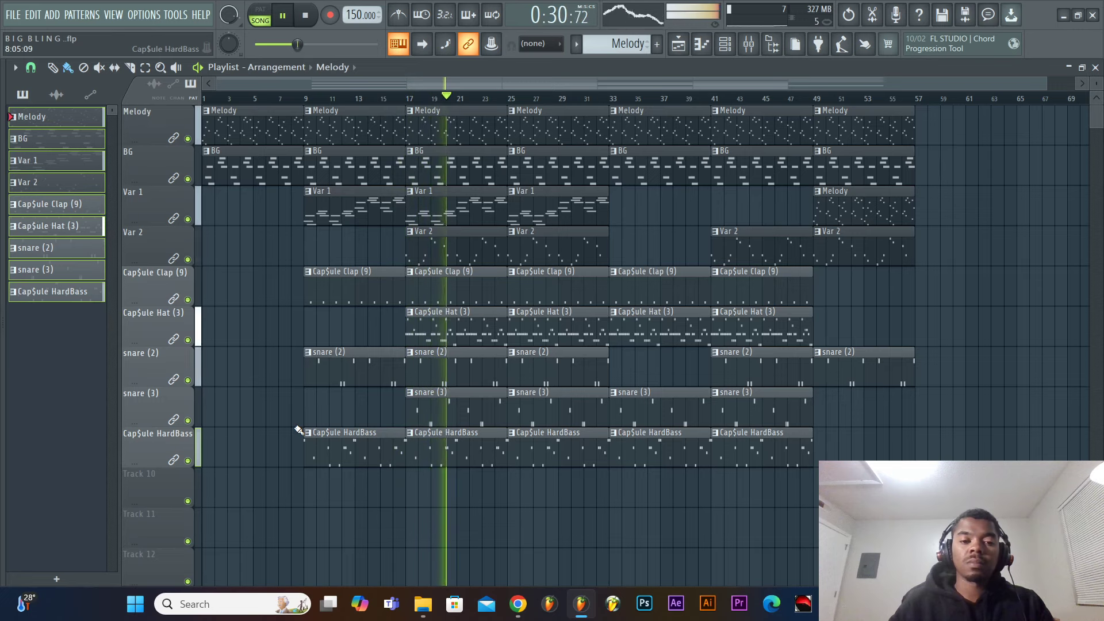
{"action": "left_click", "coordinate": [309, 337]}
{"action": "right_click", "coordinate": [352, 291]}
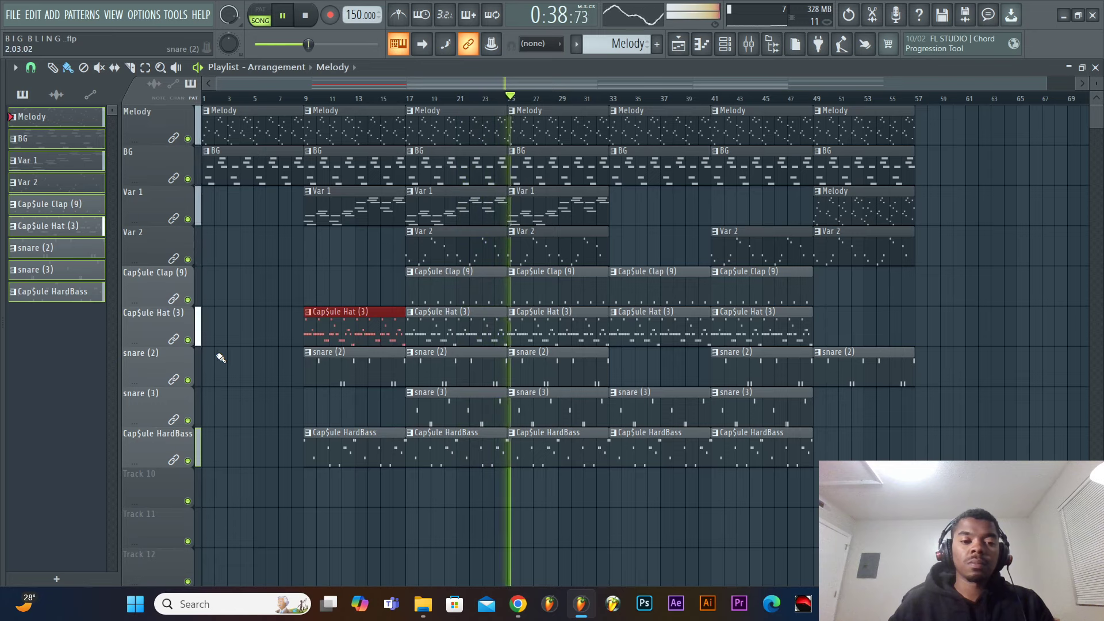
{"action": "left_click", "coordinate": [207, 454]}
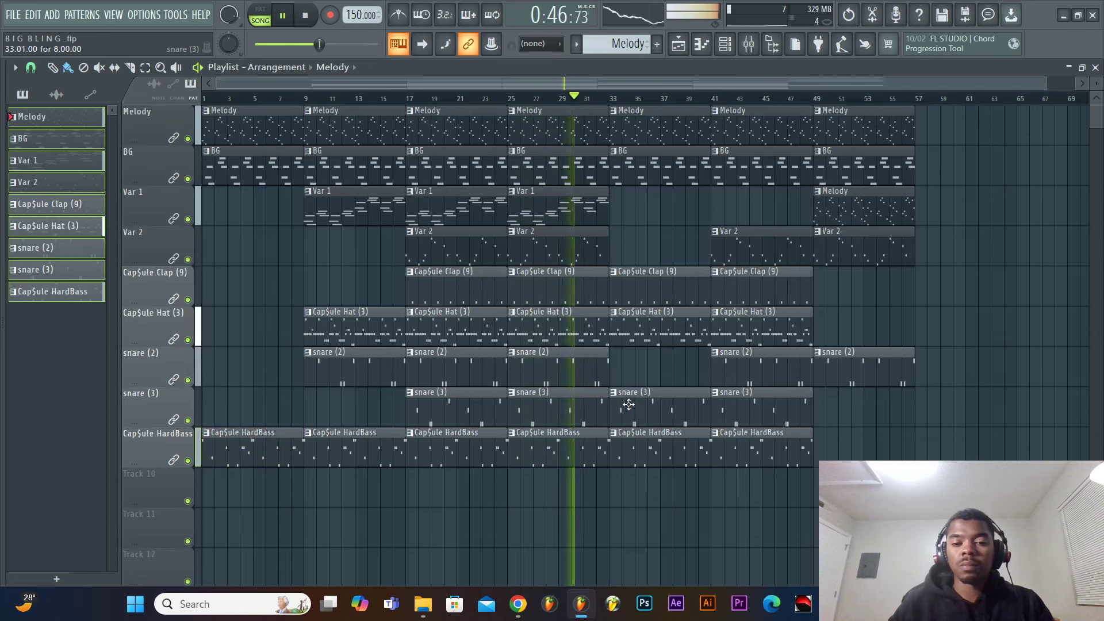
Shorten the clap, hat and snare (3) clips of the section at bar 33 together so they end at bar 40
{"action": "left_click_drag", "start_coordinate": [627, 414], "coordinate": [663, 386]}
{"action": "left_click", "coordinate": [664, 386]}
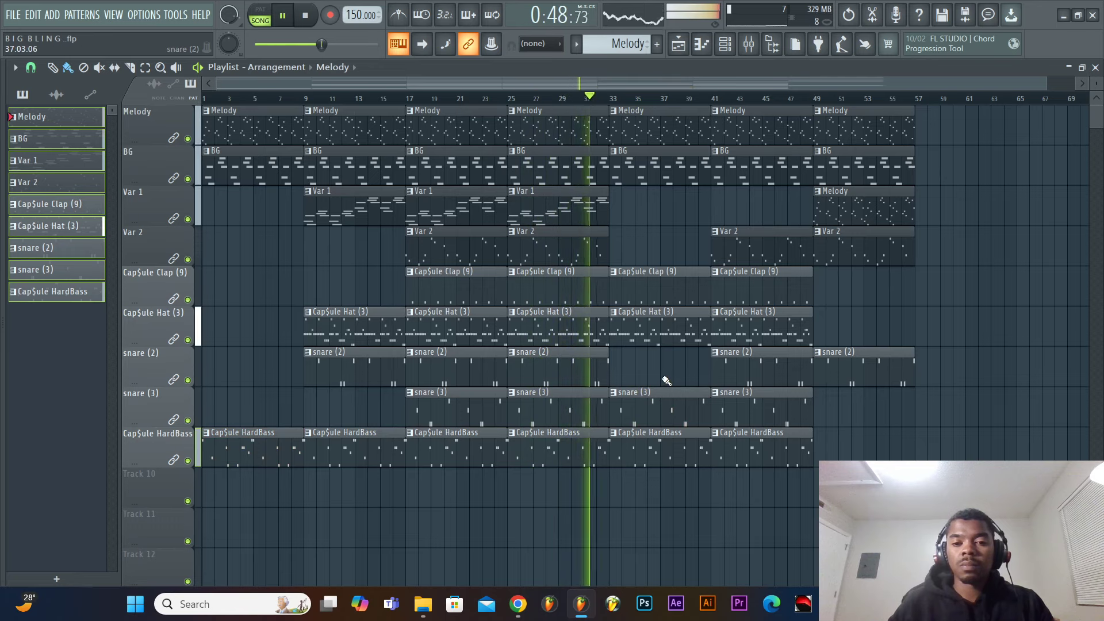
{"action": "left_click", "coordinate": [696, 407]}
{"action": "left_click_drag", "start_coordinate": [613, 419], "coordinate": [697, 293]}
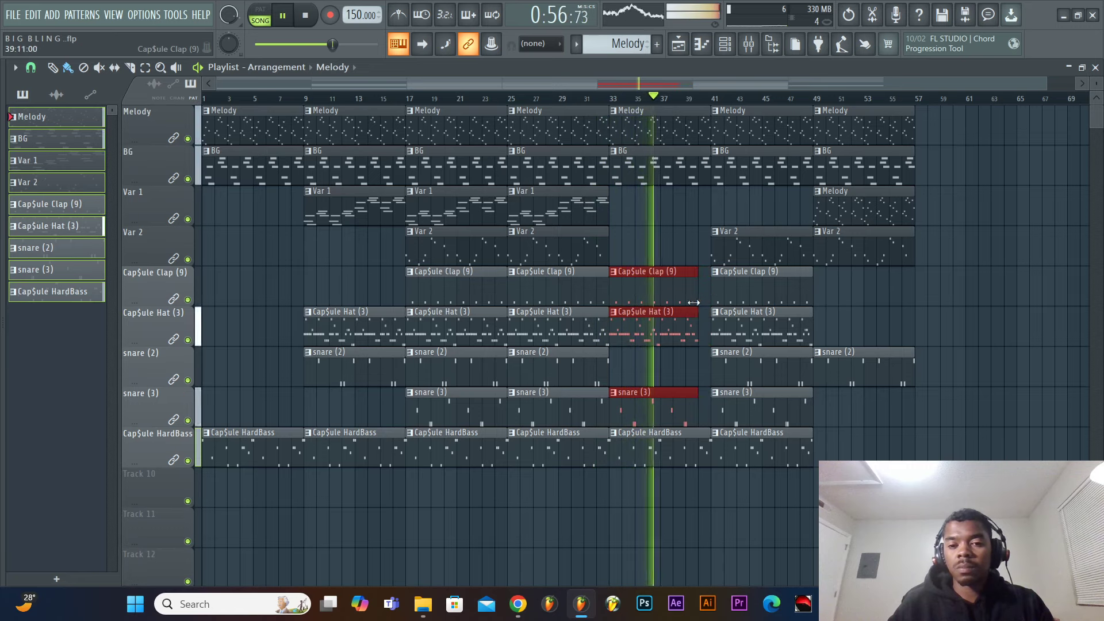
{"action": "left_click", "coordinate": [865, 325]}
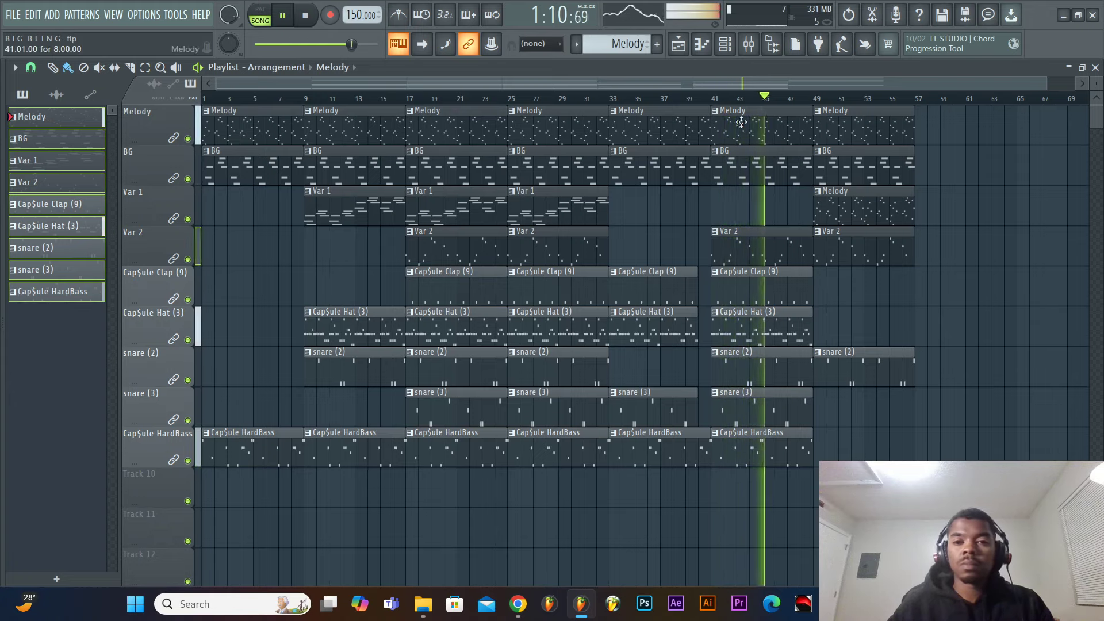
Set the Var 1 channel volume to 42% in the channel rack and stop playback
{"action": "left_click", "coordinate": [749, 47]}
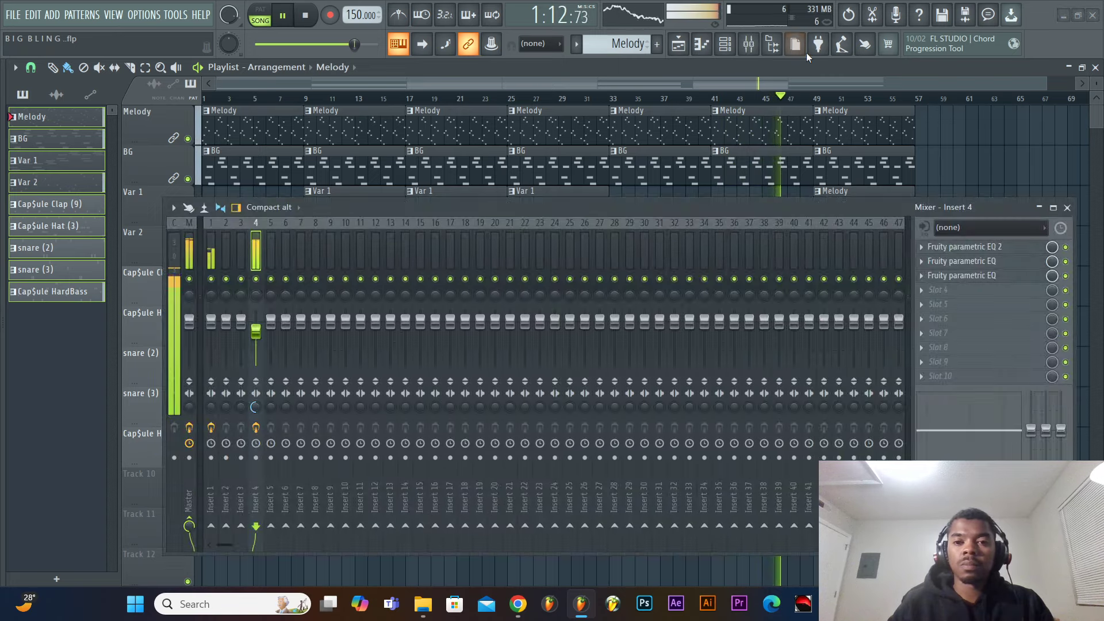
{"action": "left_click", "coordinate": [749, 51]}
{"action": "left_click", "coordinate": [724, 44]}
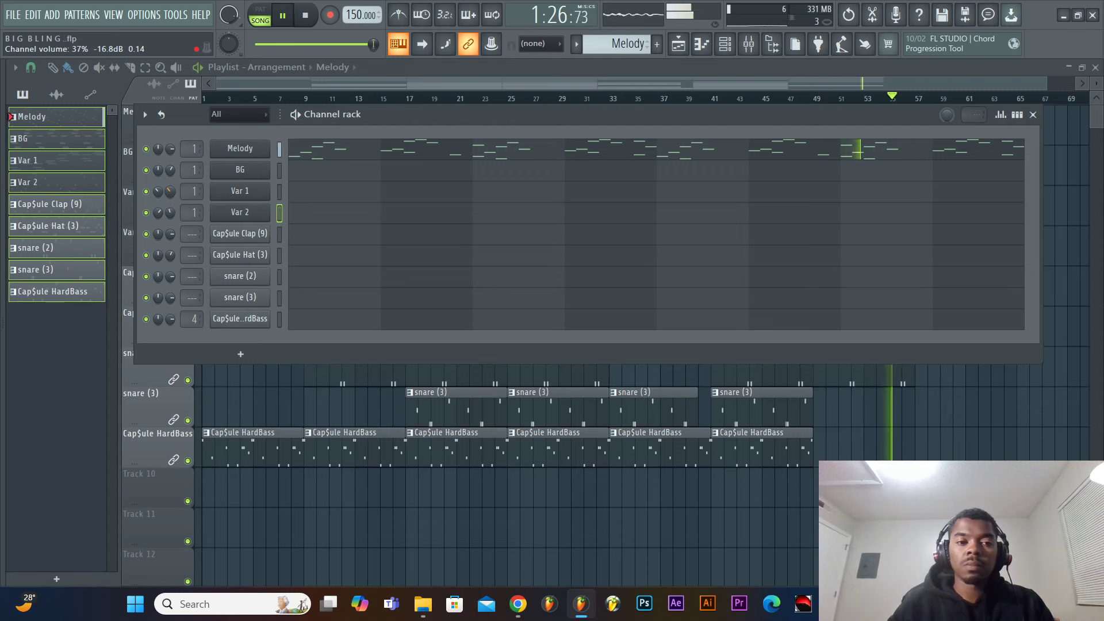
{"action": "mouse_move", "coordinate": [171, 191]}
{"action": "left_mouse_down"}
{"action": "mouse_move", "coordinate": [171, 218]}
{"action": "mouse_move", "coordinate": [170, 192]}
{"action": "left_mouse_up"}
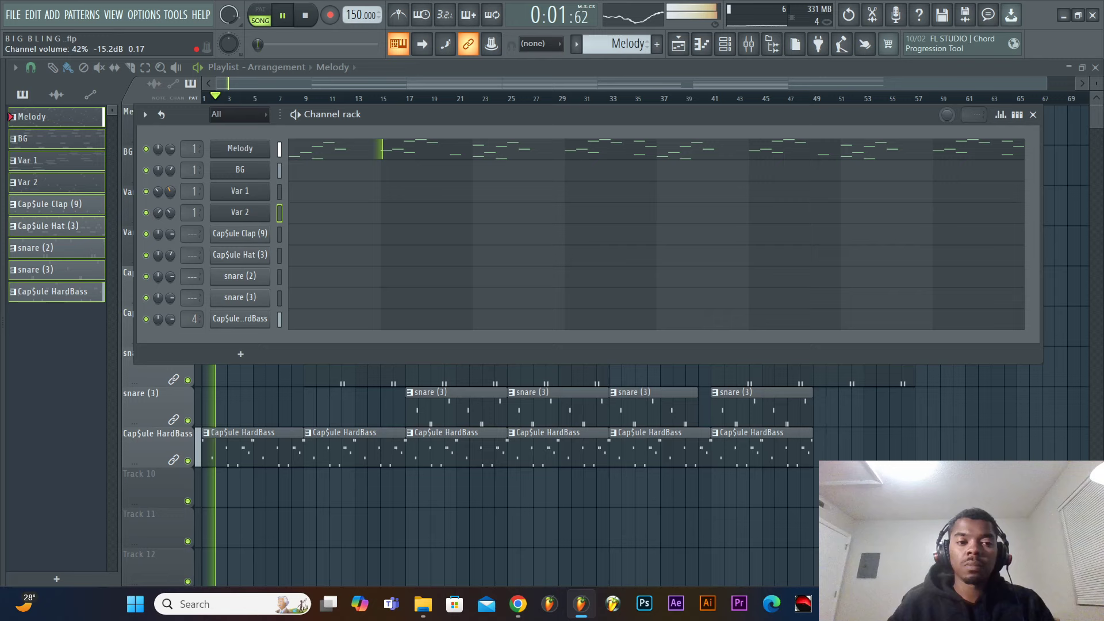
{"action": "left_click", "coordinate": [1033, 115]}
{"action": "key", "text": "space"}
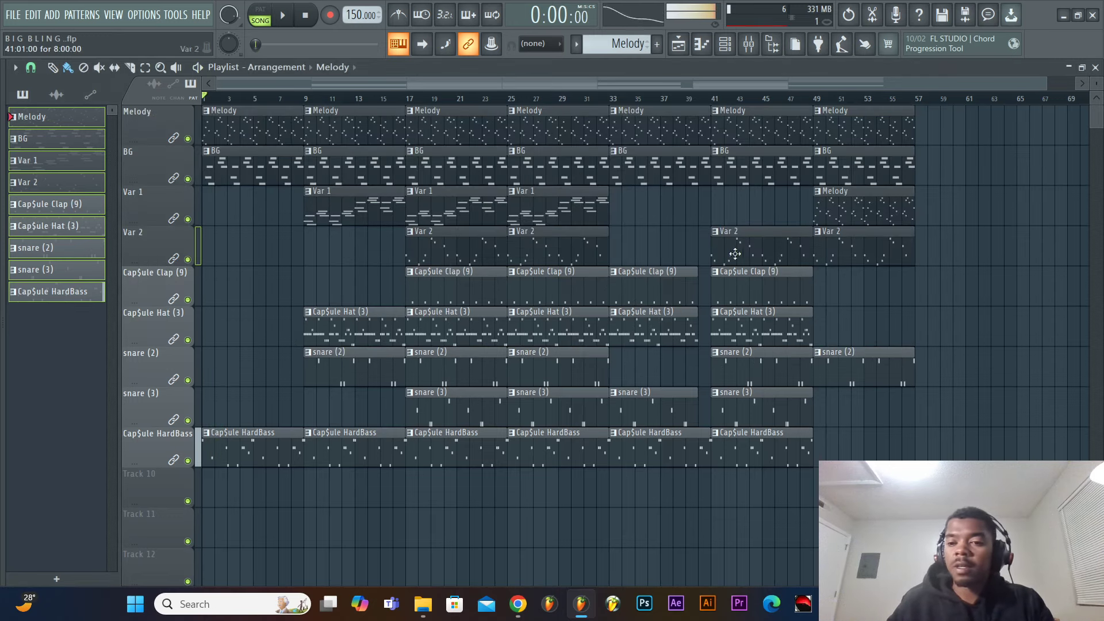
Duplicate all clips from bar 17 to the end of the song so the copies start at bar 57
{"action": "left_click_drag", "start_coordinate": [427, 503], "coordinate": [495, 347]}
{"action": "left_click_drag", "start_coordinate": [452, 505], "coordinate": [867, 44]}
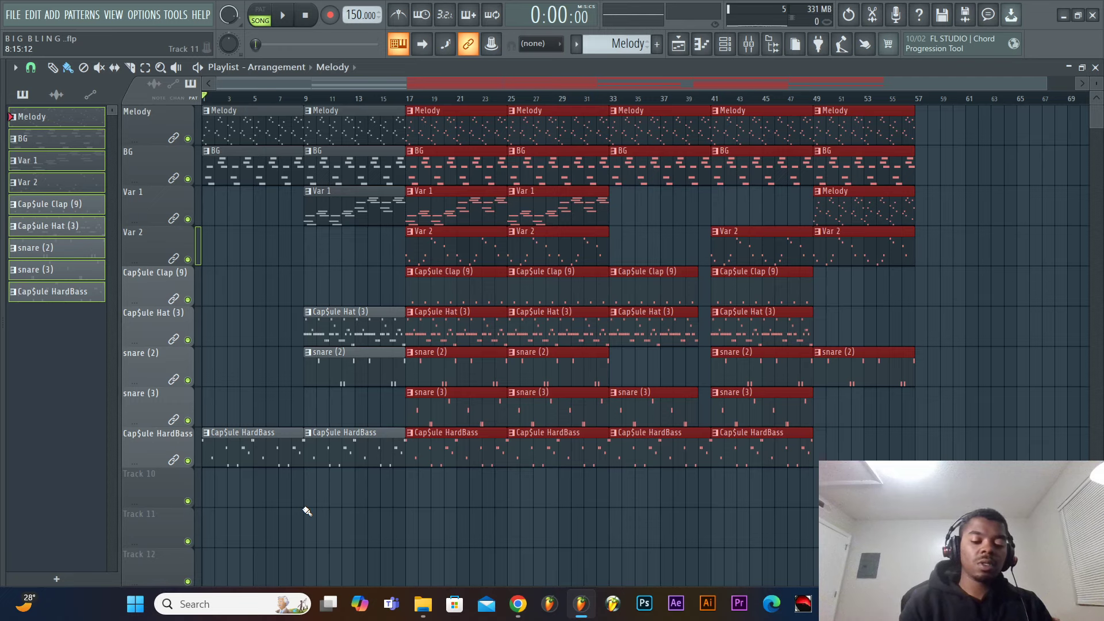
{"action": "key", "text": "ctrl+b"}
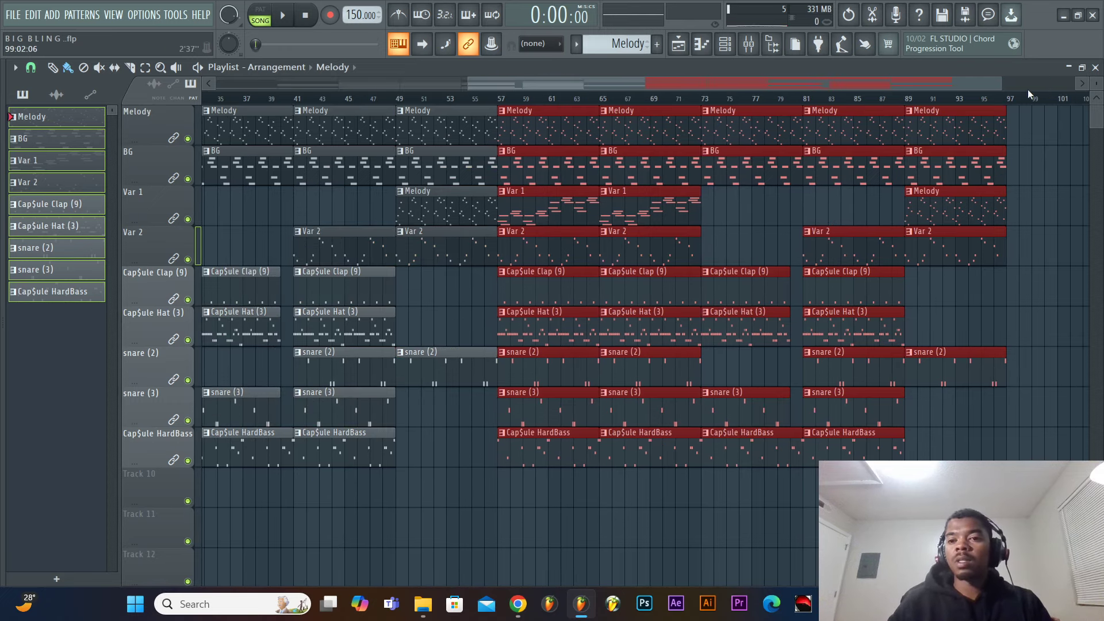
{"action": "left_click_drag", "start_coordinate": [965, 85], "coordinate": [1094, 122]}
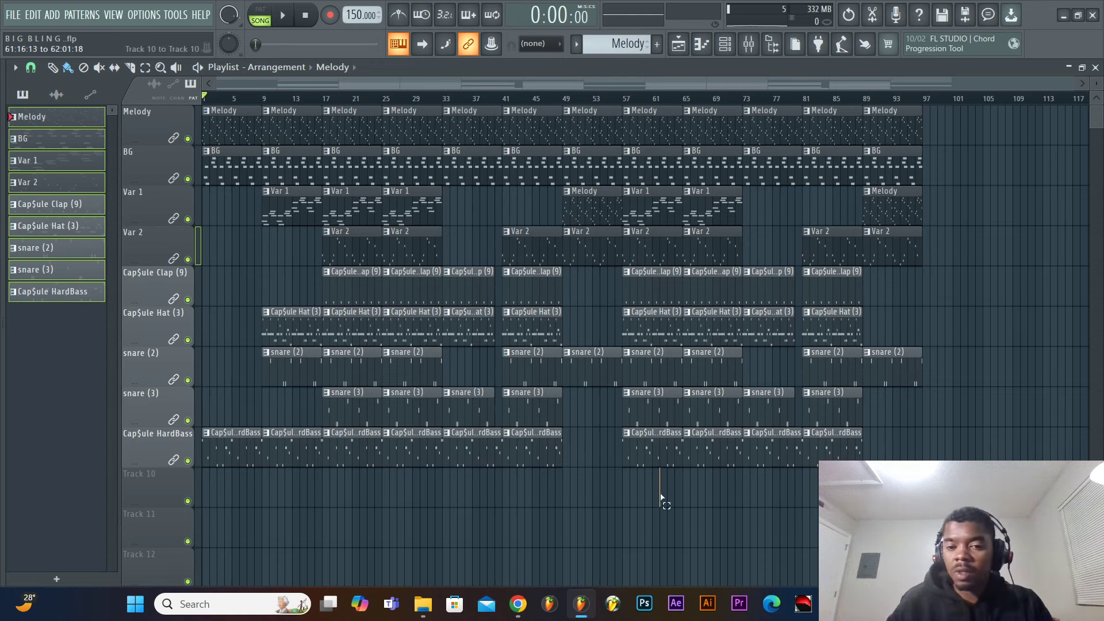
Highlight the duplicated sections in turn to review them: bars 57–72, bars 73–88 and the ending from bar 89
{"action": "left_click_drag", "start_coordinate": [659, 506], "coordinate": [740, 145]}
{"action": "left_click_drag", "start_coordinate": [773, 507], "coordinate": [847, 105]}
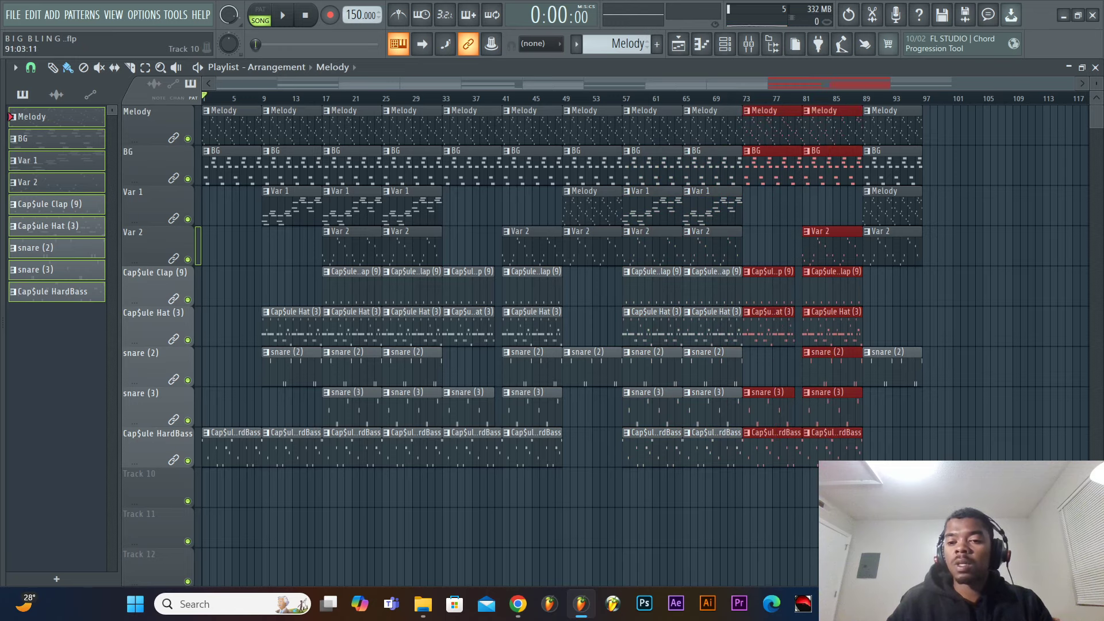
{"action": "left_click_drag", "start_coordinate": [889, 506], "coordinate": [914, 107]}
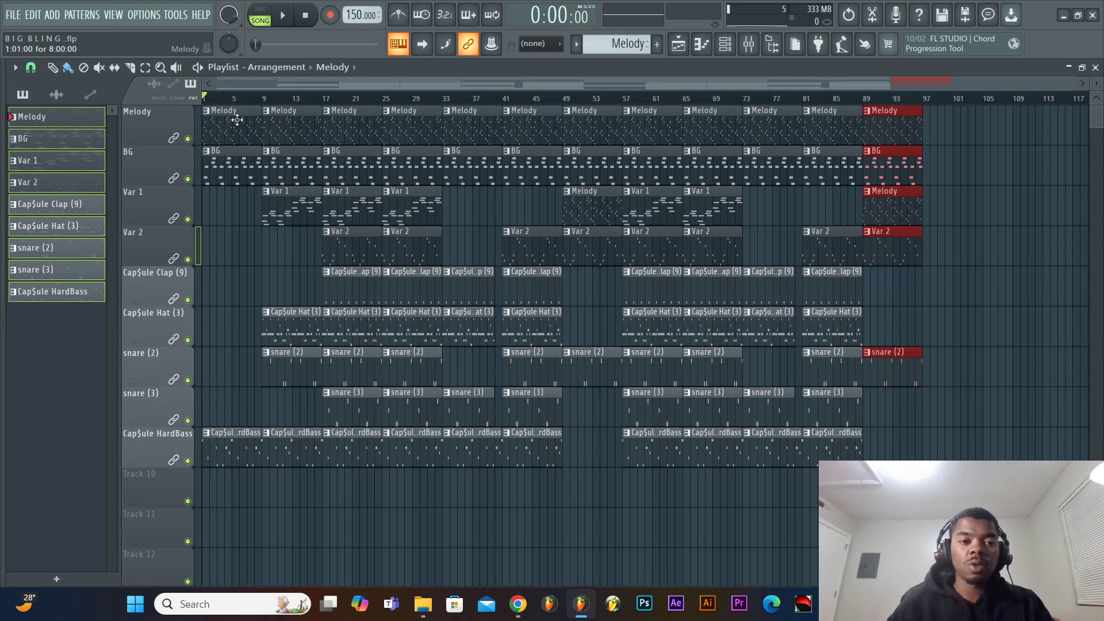
Delete all clips in the section at bars 9–16 across every track
{"action": "left_click_drag", "start_coordinate": [236, 119], "coordinate": [309, 112]}
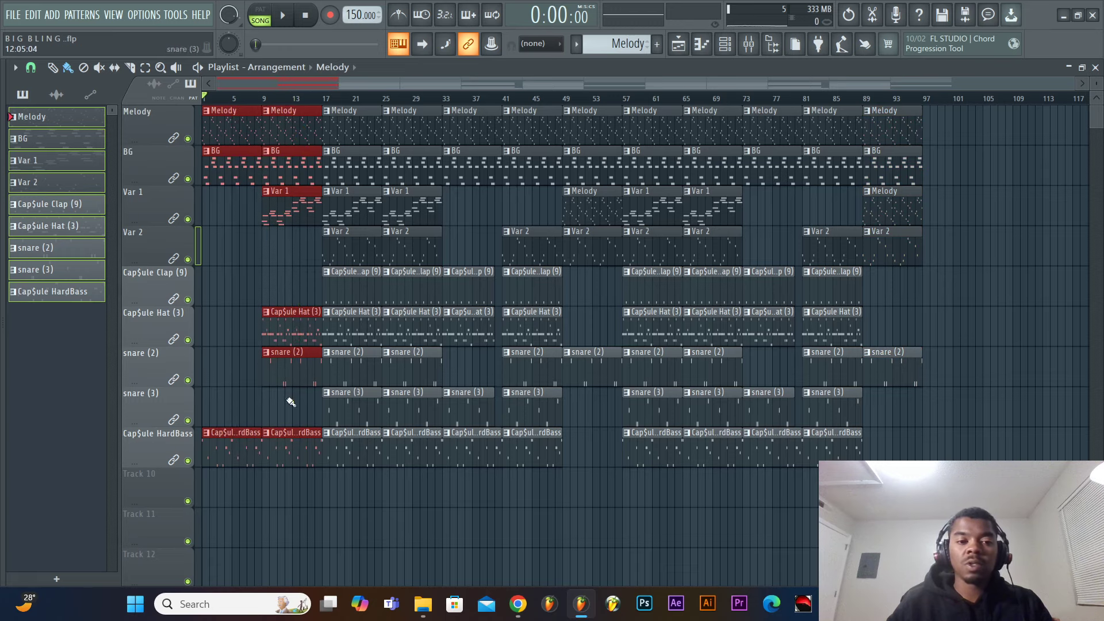
{"action": "left_click", "coordinate": [308, 525], "text": "ctrl"}
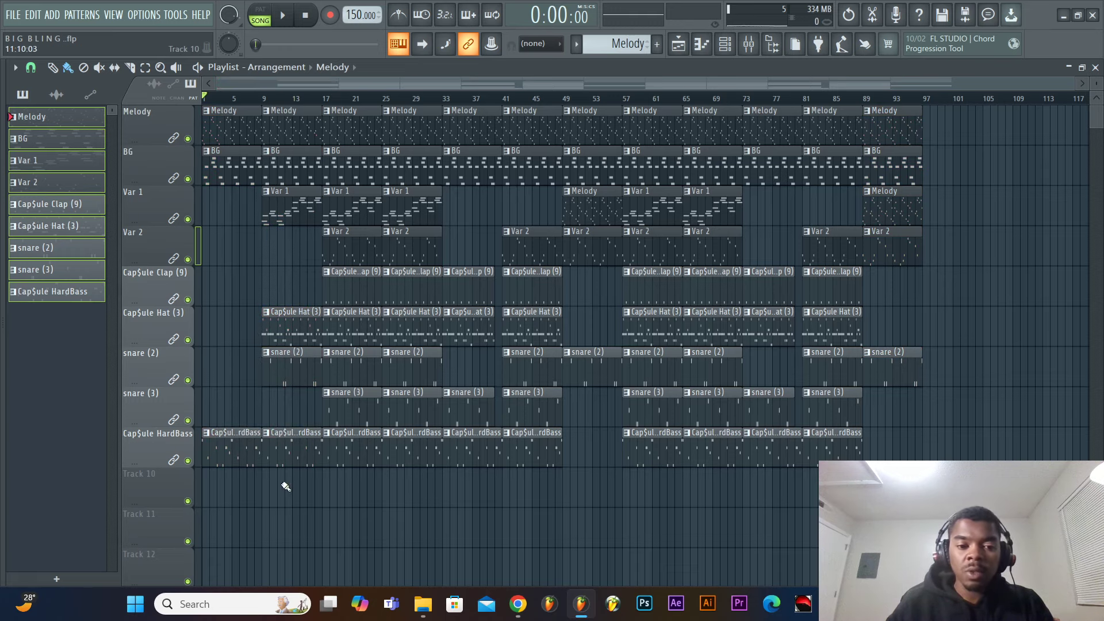
{"action": "left_click_drag", "start_coordinate": [285, 506], "coordinate": [307, 131]}
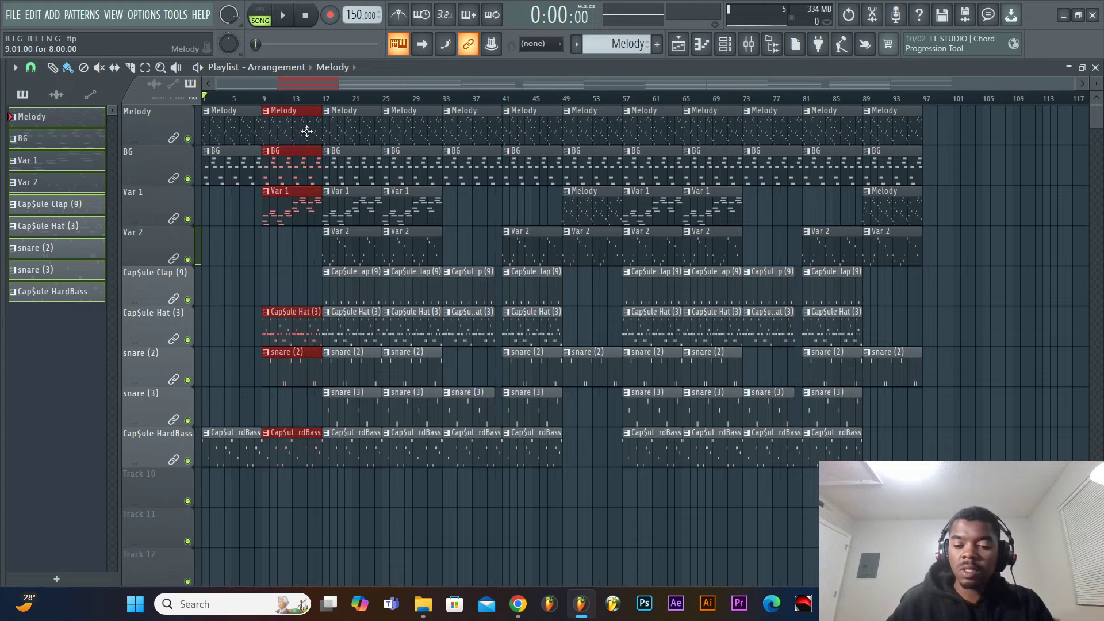
{"action": "key", "text": "Delete"}
Close the gap by moving all clips from bar 17 to the end of the song together so they start at bar 9
{"action": "left_click_drag", "start_coordinate": [322, 545], "coordinate": [1093, 108]}
{"action": "left_click_drag", "start_coordinate": [587, 83], "coordinate": [284, 64]}
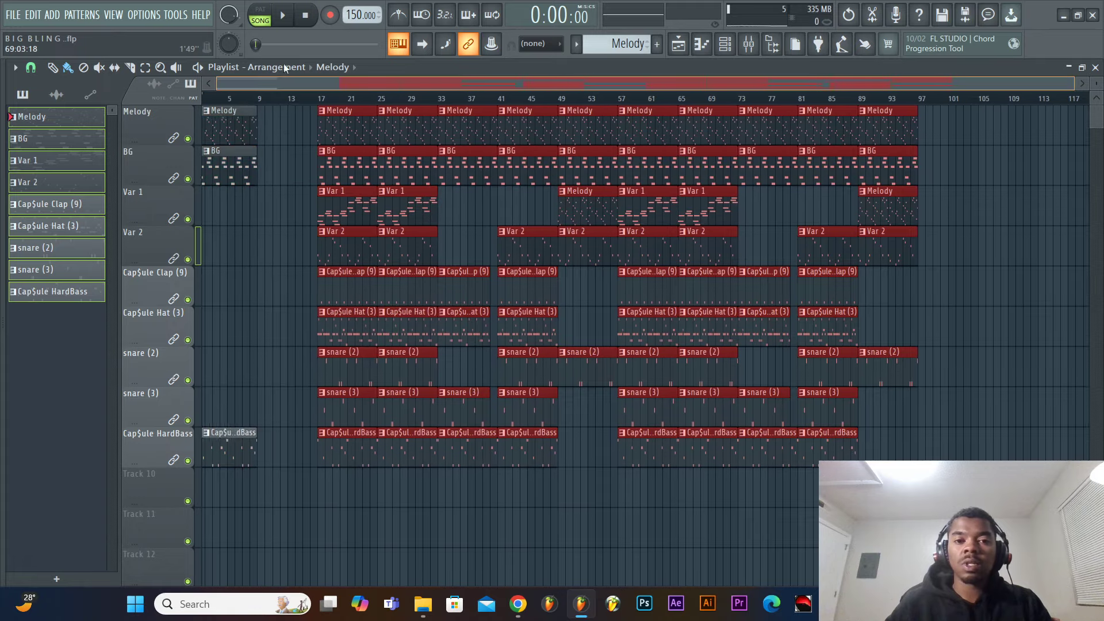
{"action": "left_click_drag", "start_coordinate": [344, 117], "coordinate": [288, 115]}
{"action": "left_click", "coordinate": [977, 251]}
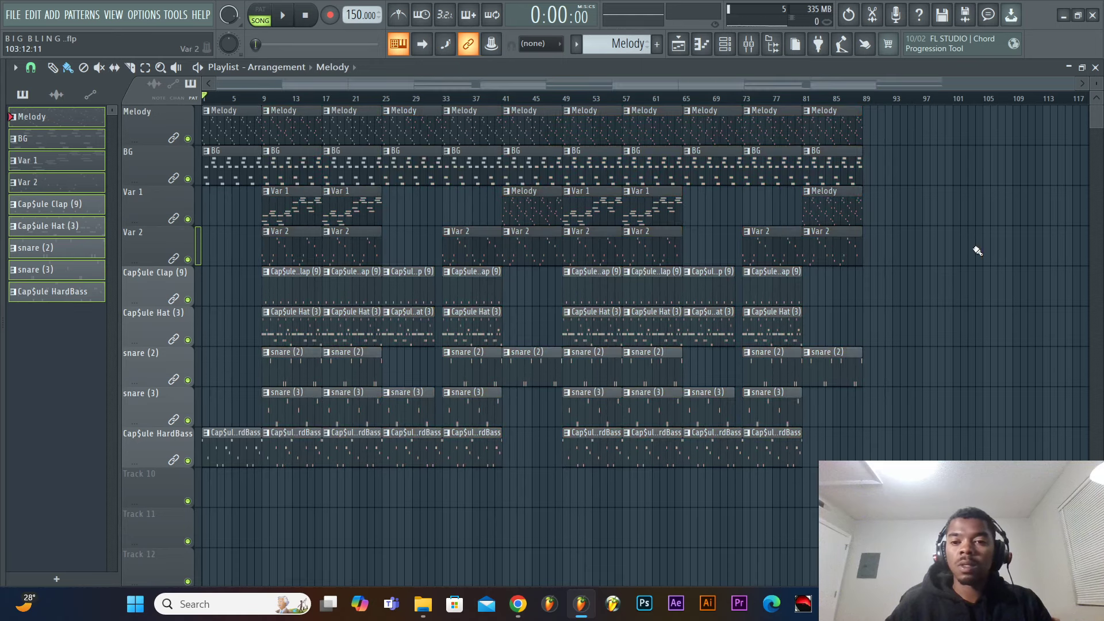
Duplicate the bar 81 clips on the Melody, BG, Var 1 and Var 2 tracks to bar 89, and add snare (3), snare (2) and Cap$ule HardBass there
{"action": "left_click_drag", "start_coordinate": [826, 320], "coordinate": [868, 128]}
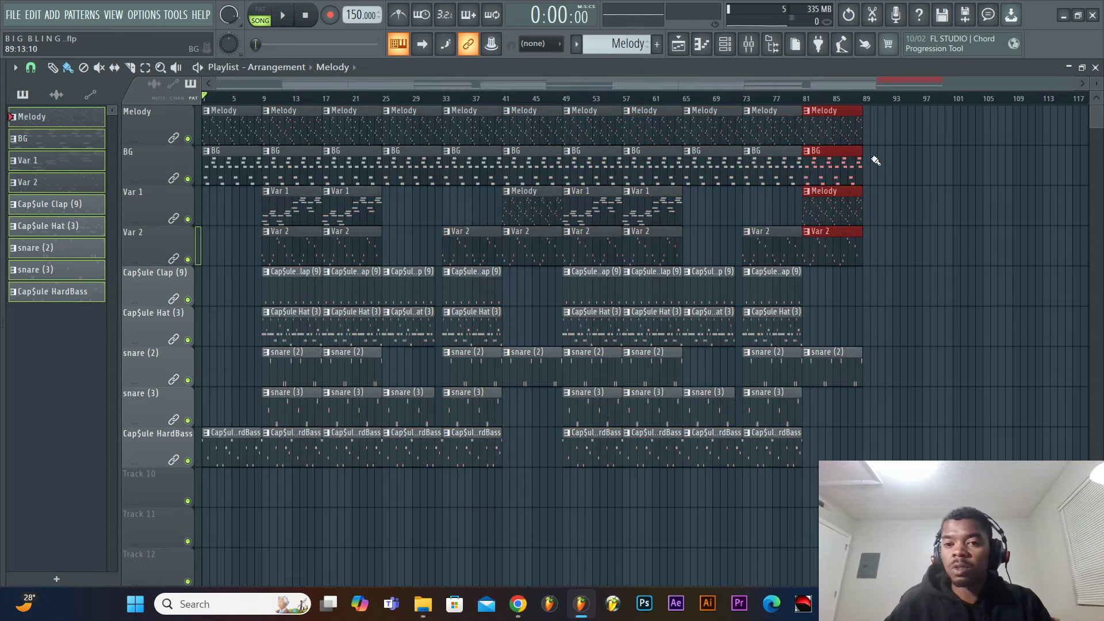
{"action": "key", "text": "ctrl+b"}
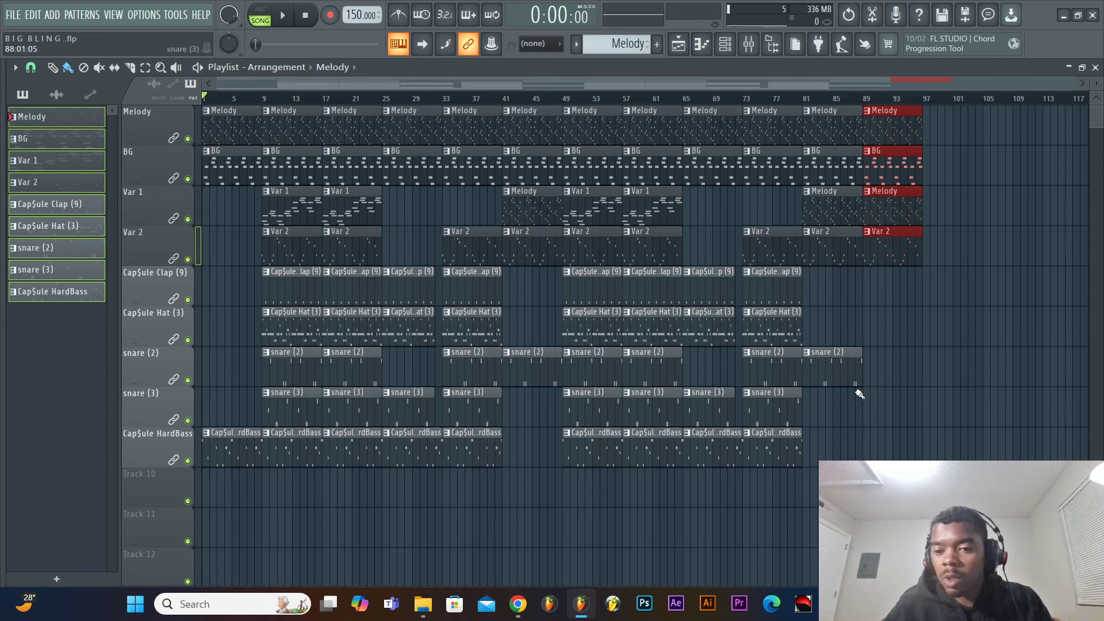
{"action": "left_click", "coordinate": [866, 422]}
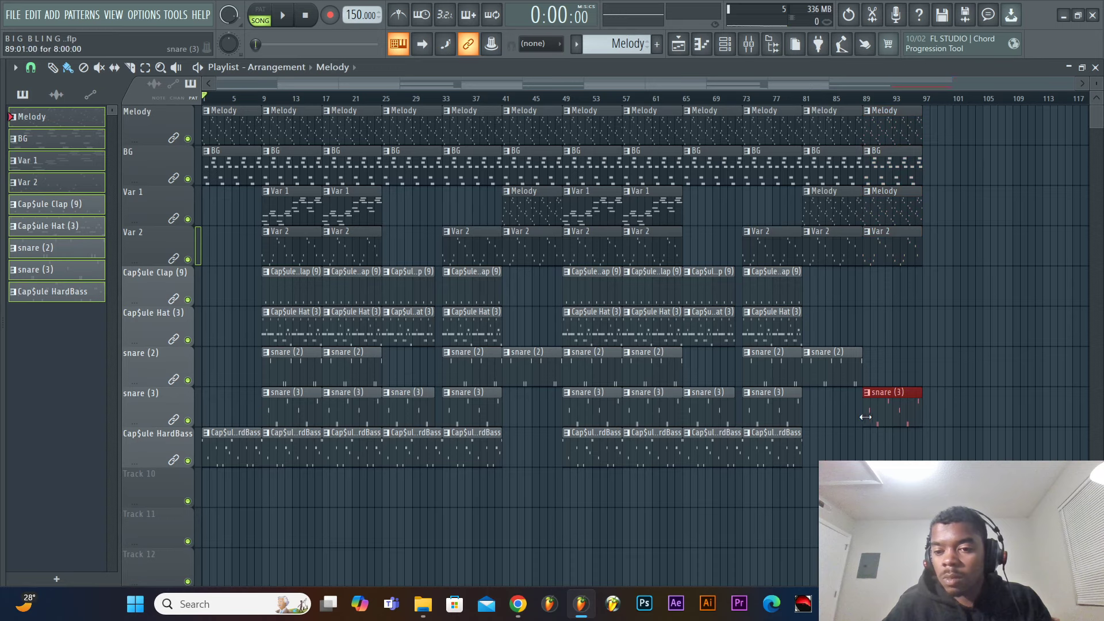
{"action": "left_click", "coordinate": [873, 381]}
{"action": "left_click_drag", "start_coordinate": [880, 372], "coordinate": [878, 372]}
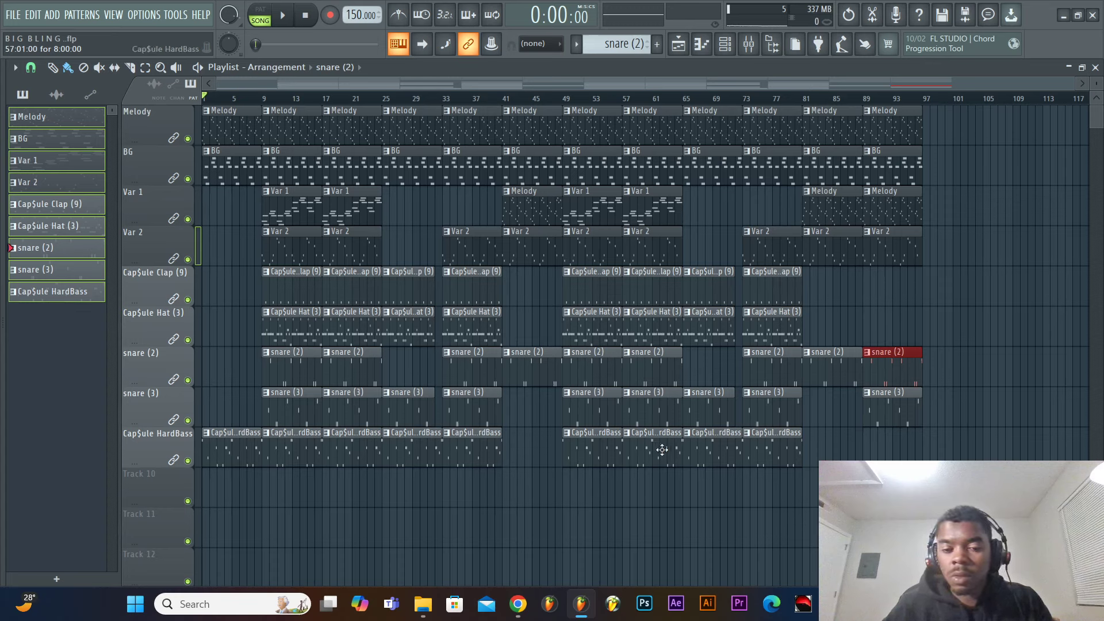
{"action": "left_click", "coordinate": [870, 443]}
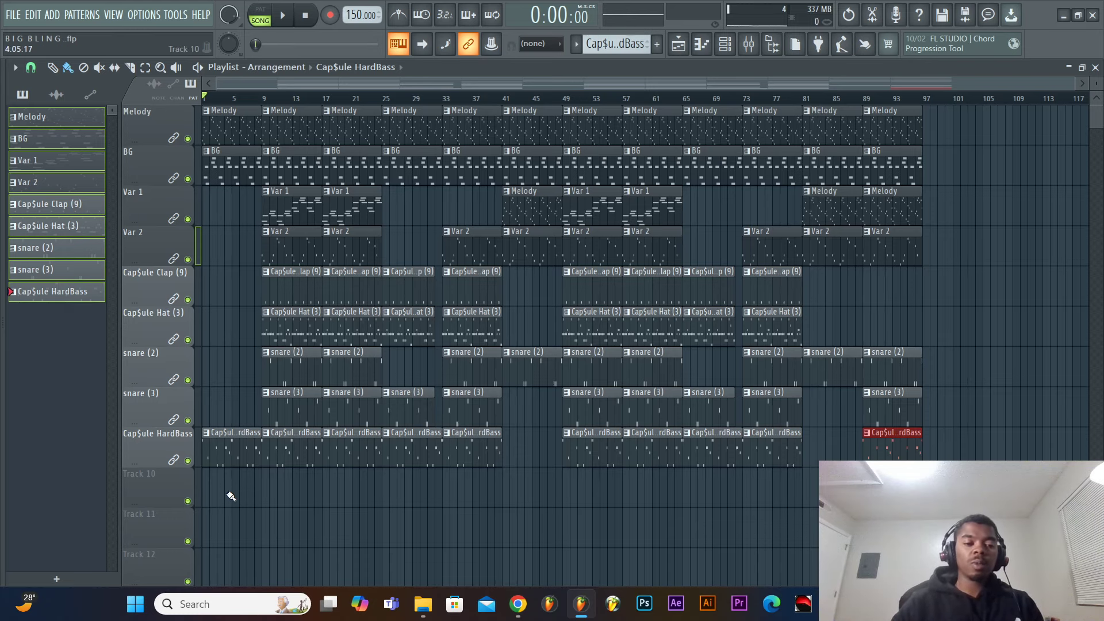
Highlight the song's sections in turn to review the structure: bars 1–8, 9–24, 25–48, 49–64, 65–88 and the ending from bar 89
{"action": "left_click_drag", "start_coordinate": [227, 493], "coordinate": [244, 89]}
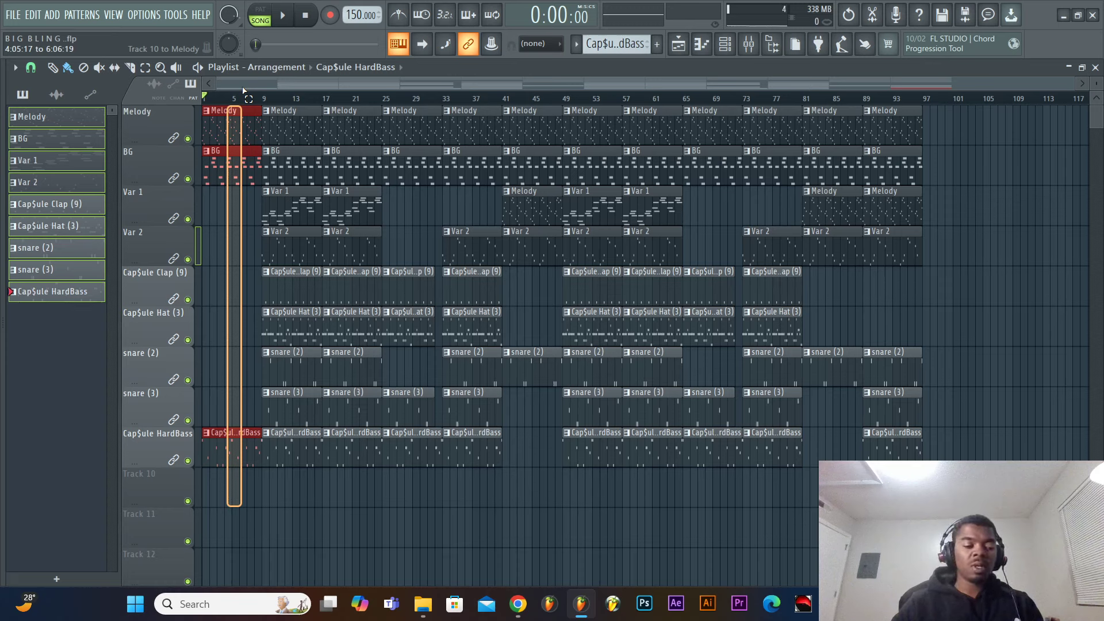
{"action": "left_click_drag", "start_coordinate": [244, 90], "coordinate": [244, 91]}
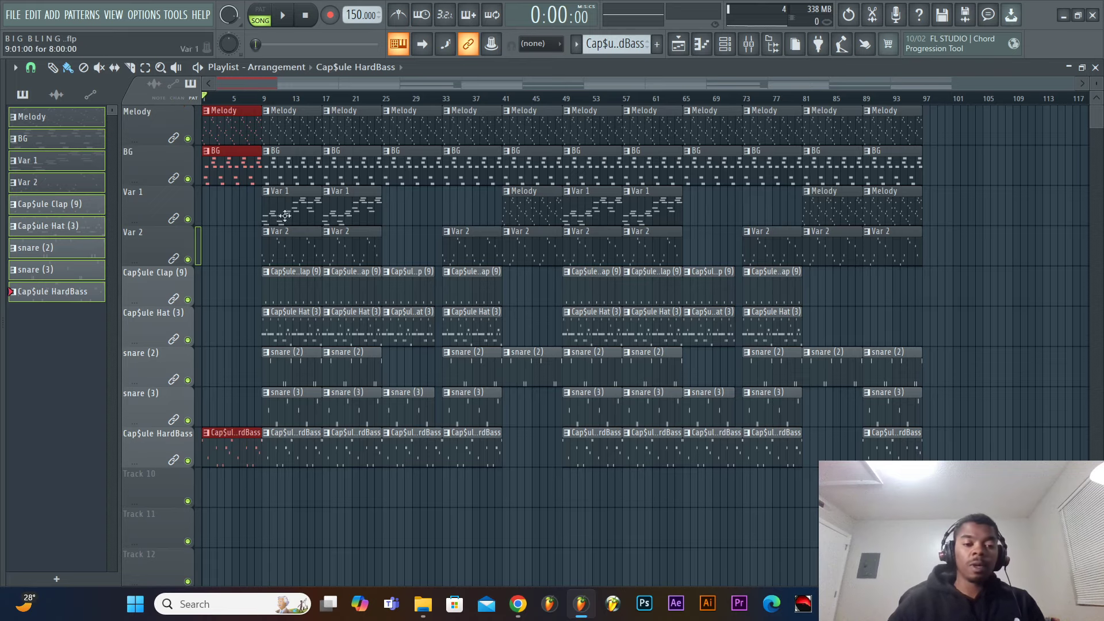
{"action": "left_click_drag", "start_coordinate": [285, 548], "coordinate": [344, 105]}
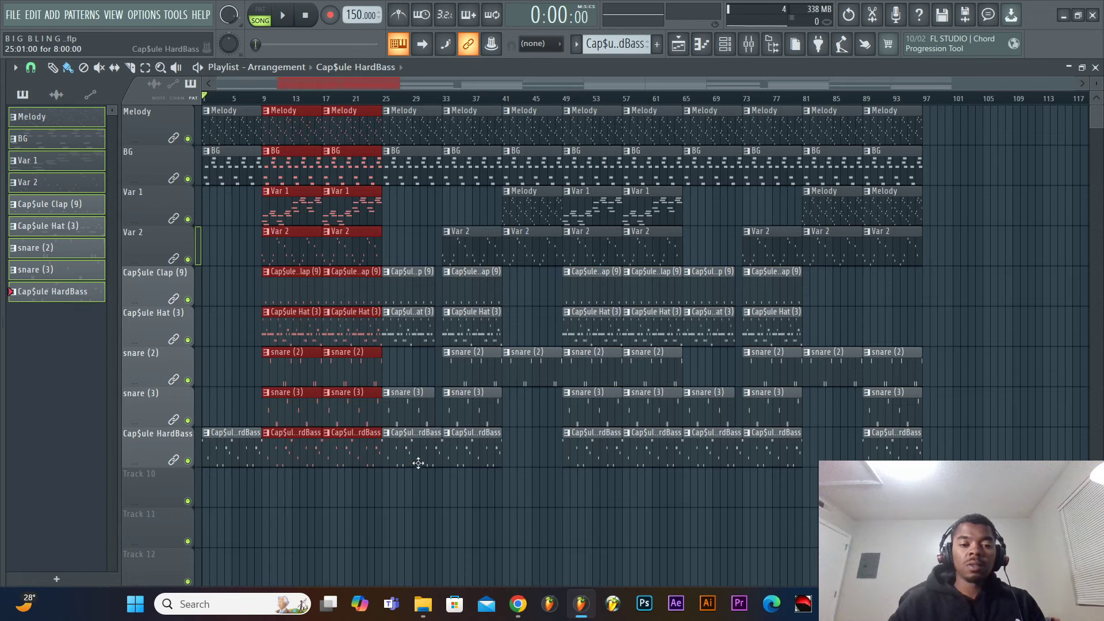
{"action": "left_click_drag", "start_coordinate": [404, 506], "coordinate": [532, 105]}
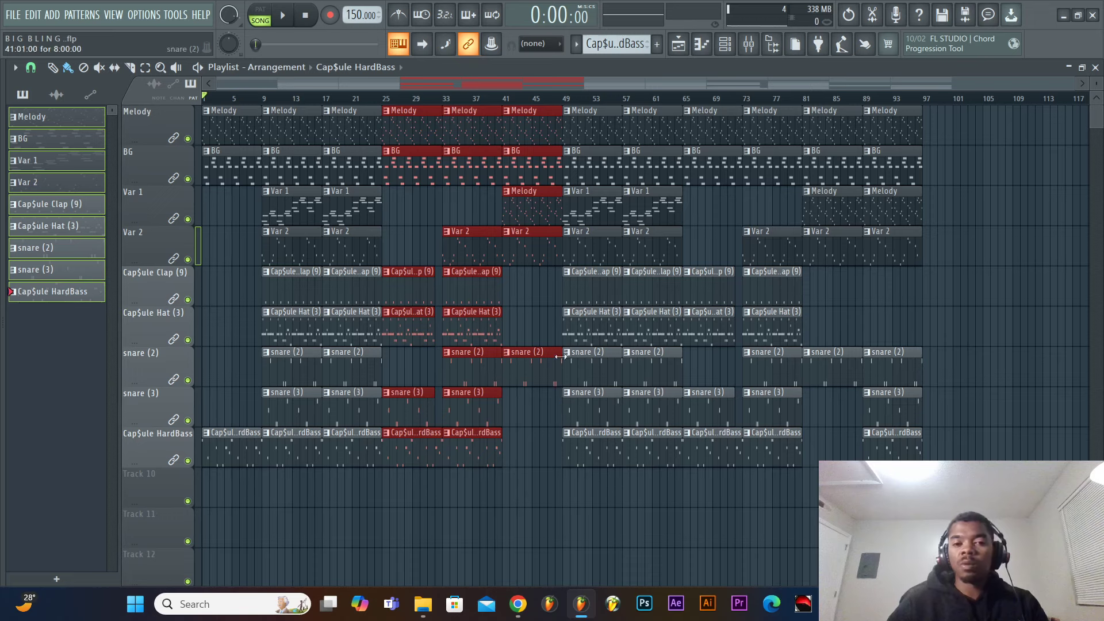
{"action": "left_click_drag", "start_coordinate": [598, 481], "coordinate": [683, 108]}
{"action": "mouse_move", "coordinate": [704, 506]}
{"action": "left_mouse_down"}
{"action": "mouse_move", "coordinate": [734, 185]}
{"action": "mouse_move", "coordinate": [773, 107]}
{"action": "mouse_move", "coordinate": [821, 76]}
{"action": "left_mouse_up"}
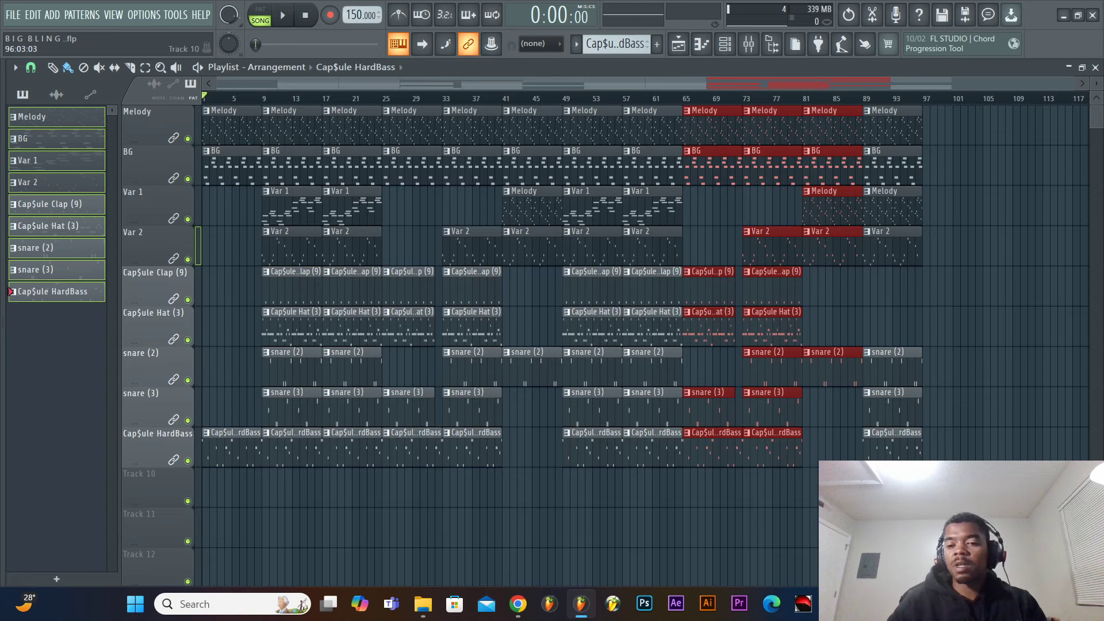
{"action": "left_click_drag", "start_coordinate": [897, 485], "coordinate": [901, 107]}
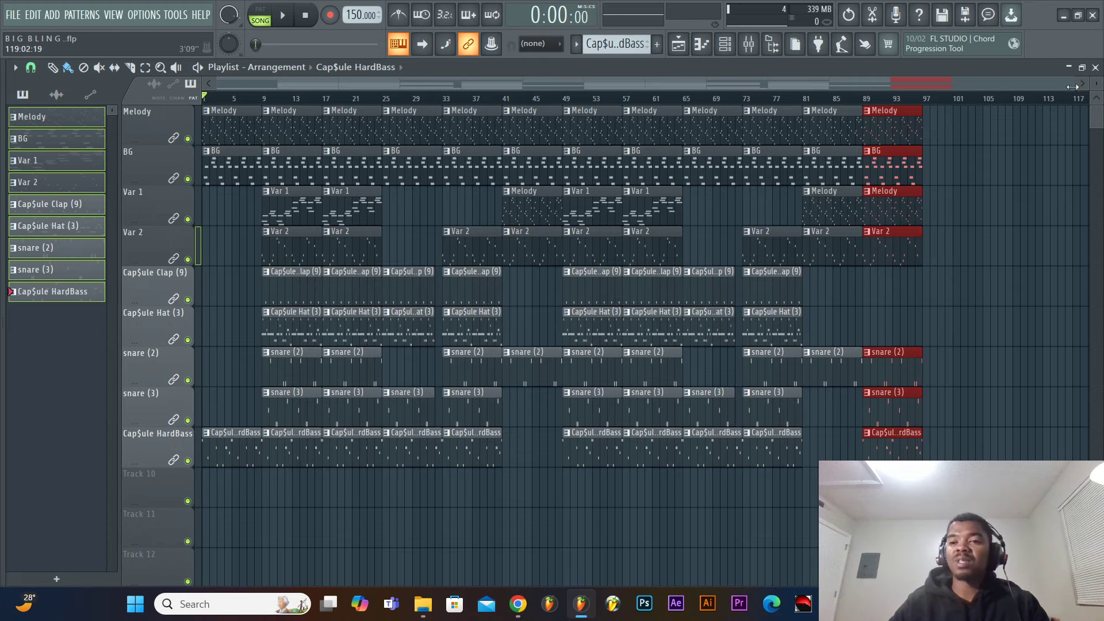
{"action": "left_click_drag", "start_coordinate": [1072, 86], "coordinate": [926, 128]}
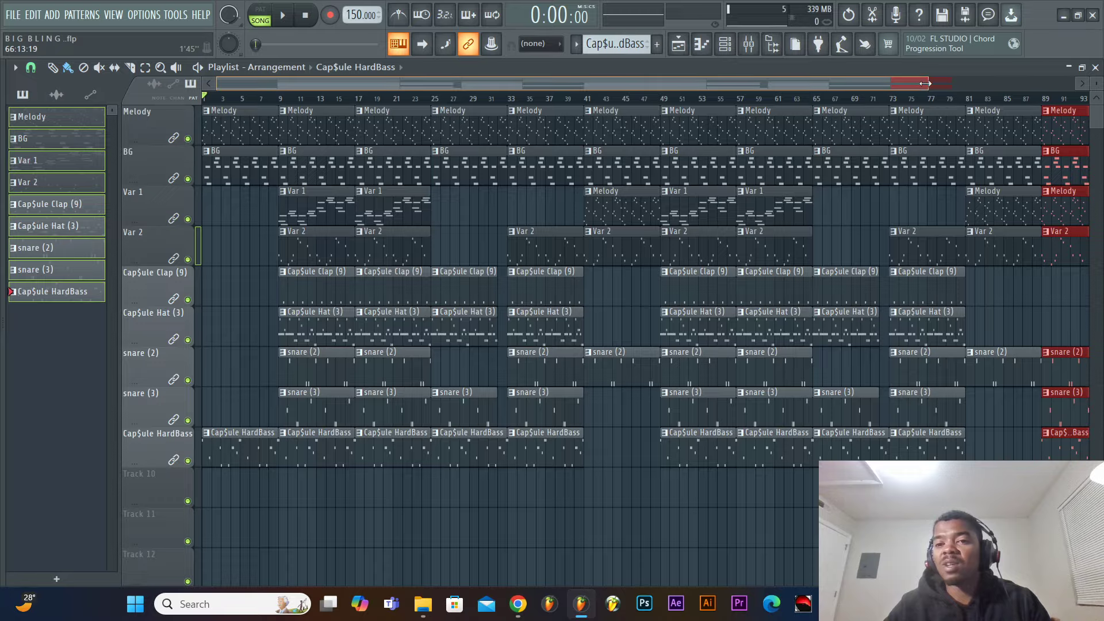
{"action": "left_click_drag", "start_coordinate": [927, 84], "coordinate": [1071, 98]}
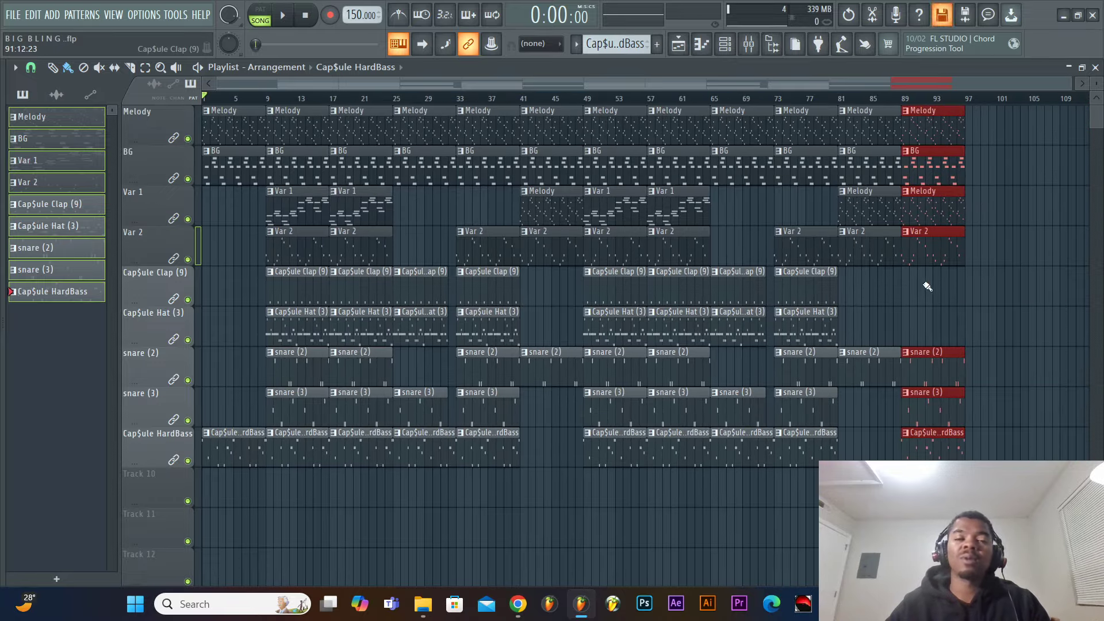